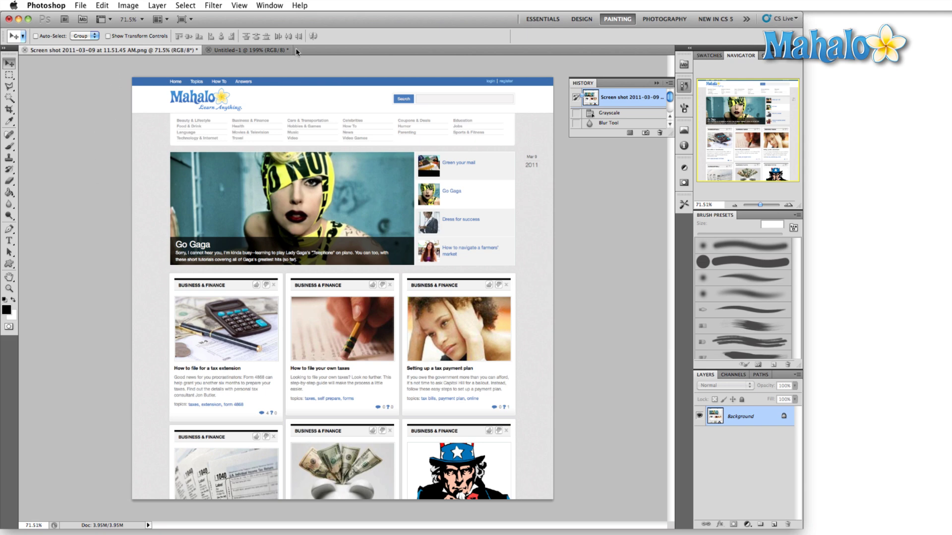
Step: Convert the Mahalo screenshot to Grayscale mode, discarding its colour information
click(133, 6)
mouse_move(133, 19)
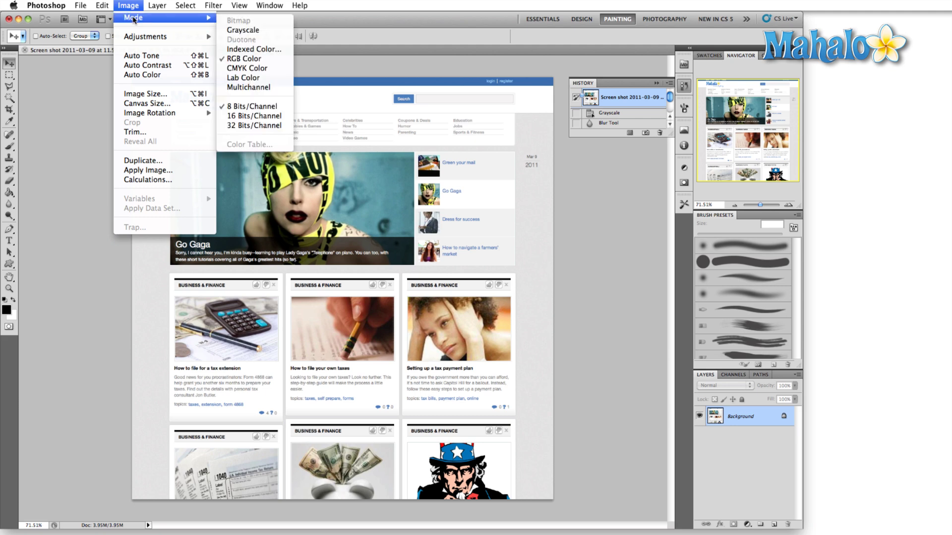
click(232, 31)
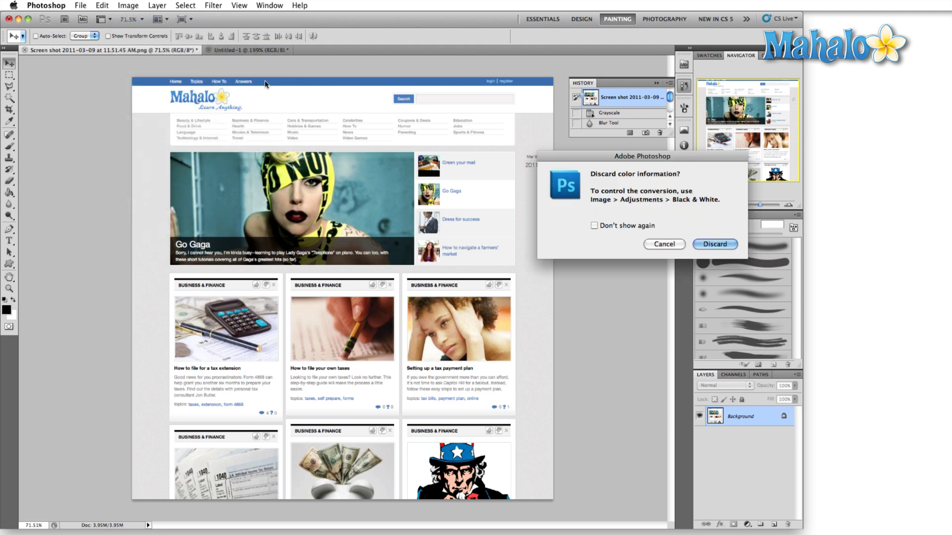
click(713, 243)
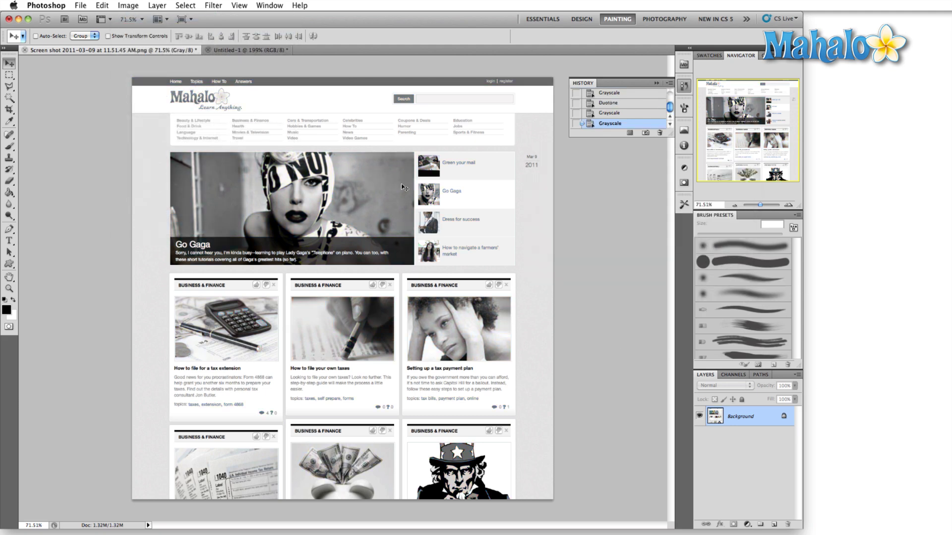
click(128, 5)
mouse_move(137, 20)
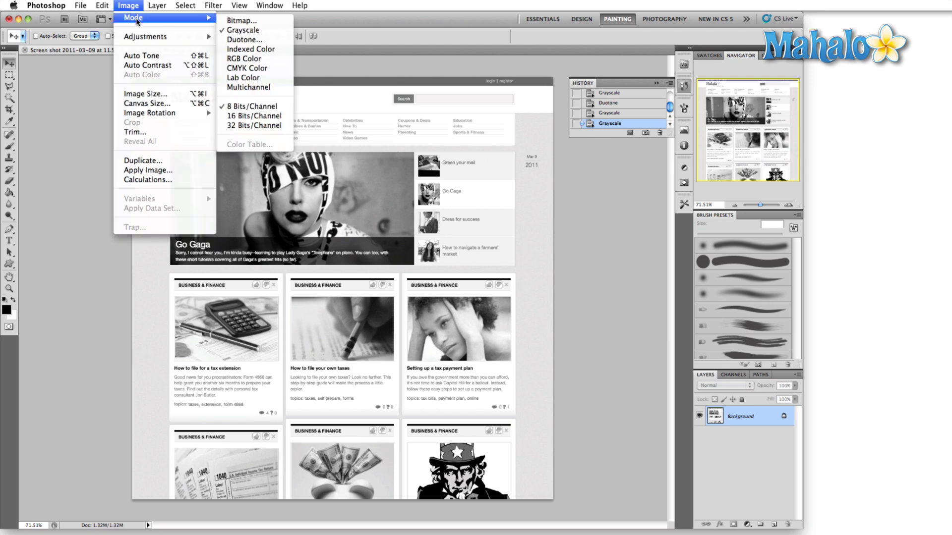
click(260, 44)
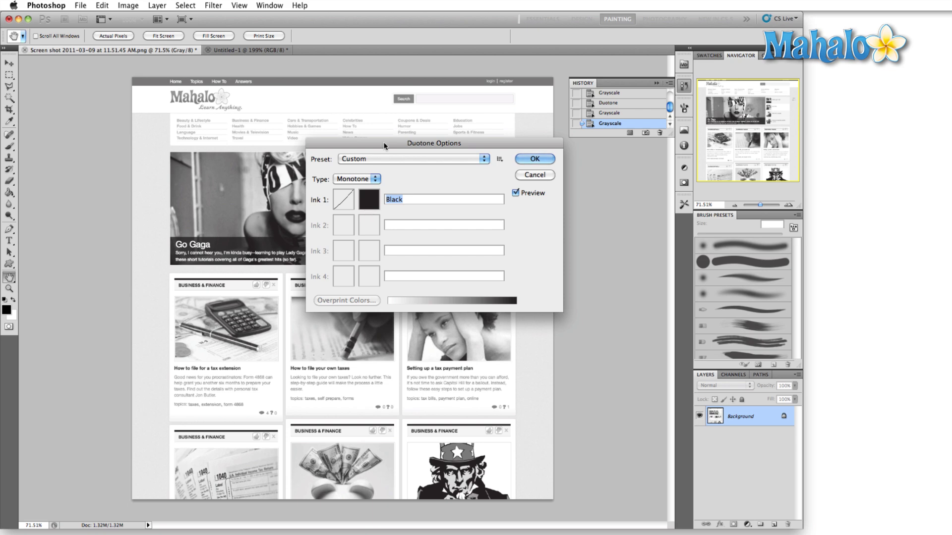
drag(384, 145, 635, 122)
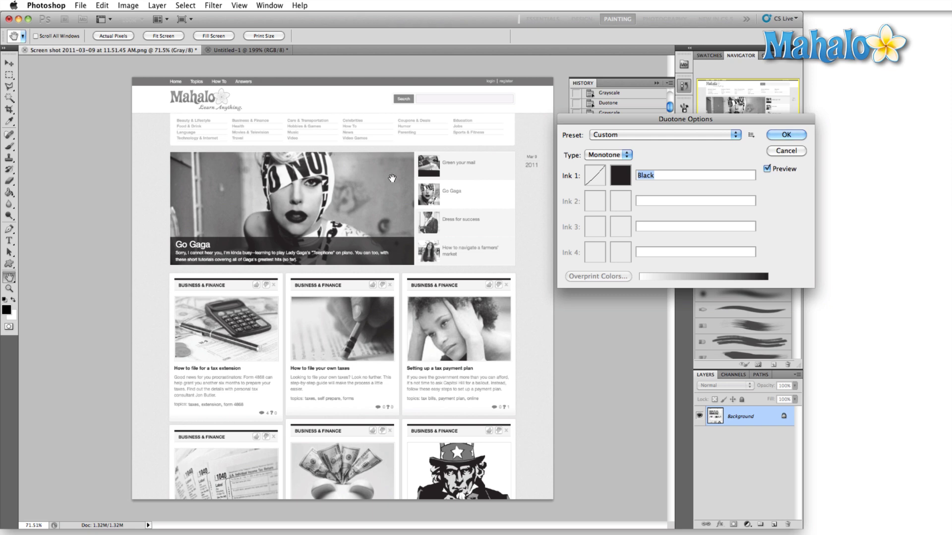
drag(674, 119, 339, 110)
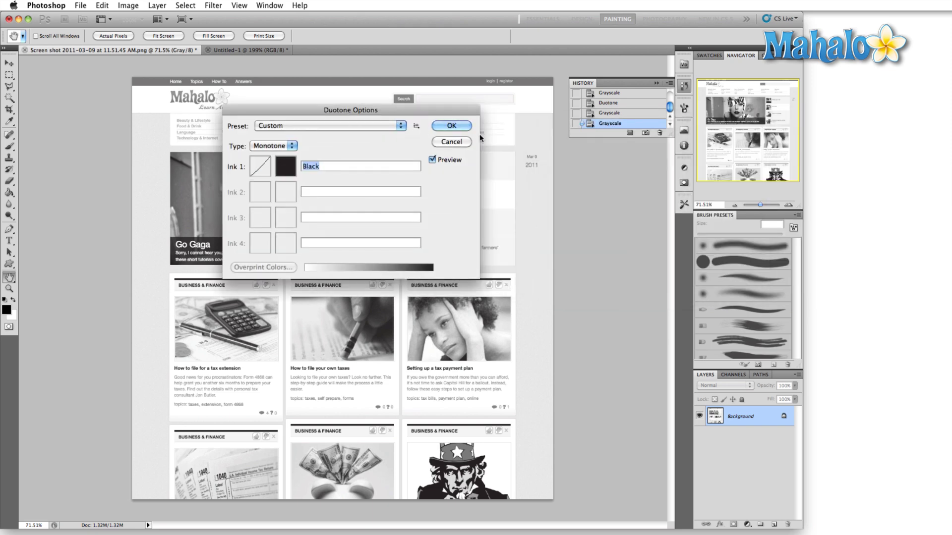
click(451, 142)
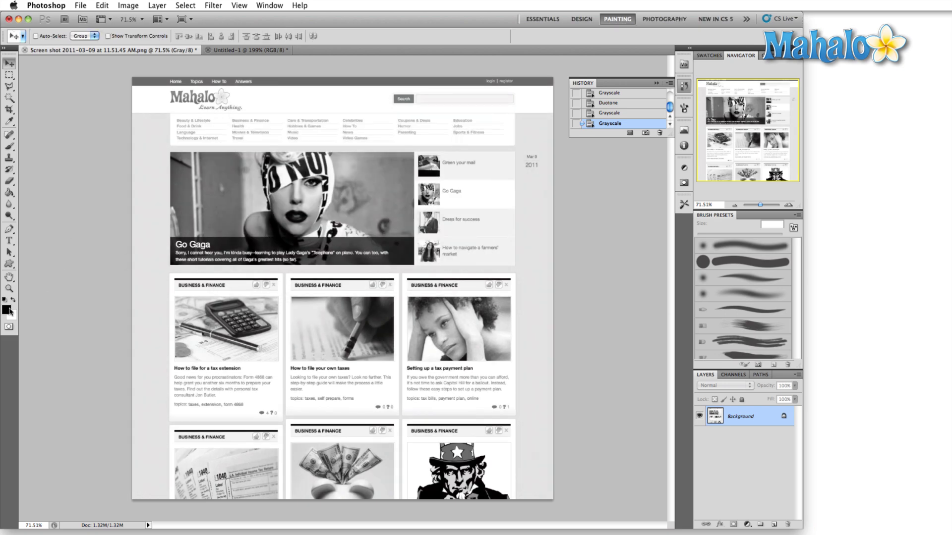
click(7, 310)
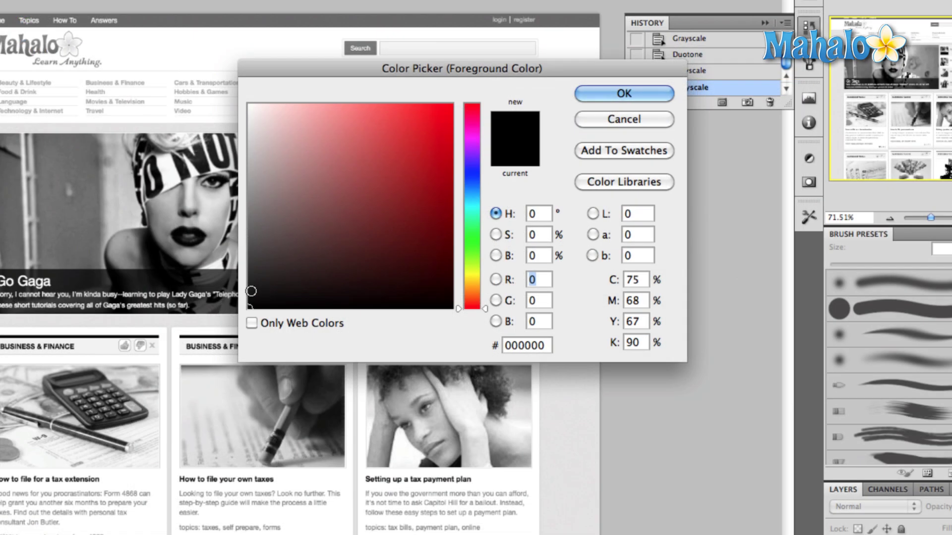
Step: Try grey, black and pink in the Color Picker, then set the foreground colour to white (ffffff)
drag(250, 307, 246, 210)
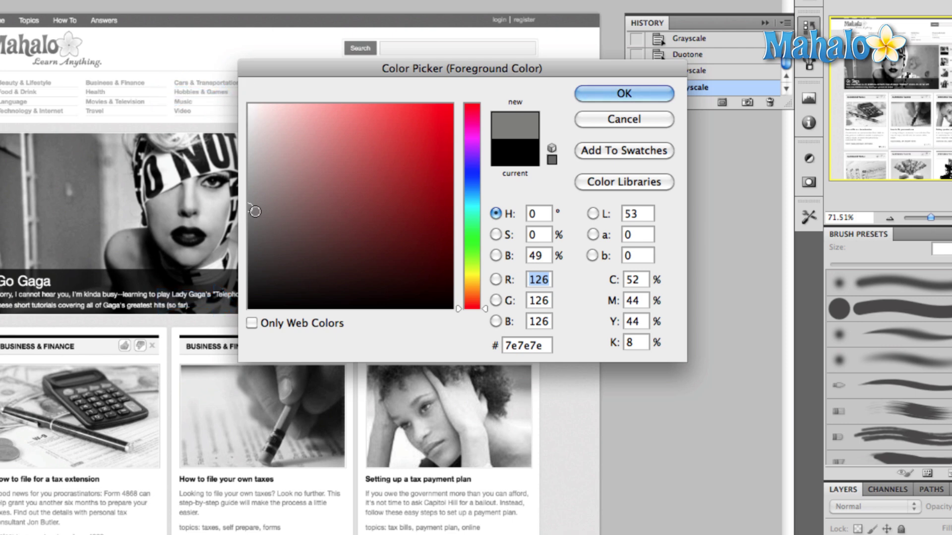
click(545, 256)
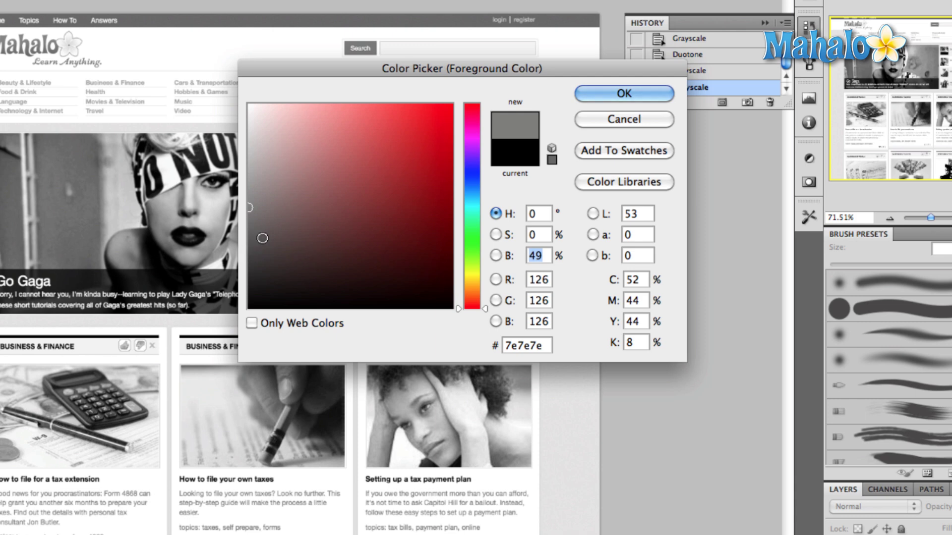
click(249, 211)
drag(249, 209, 241, 316)
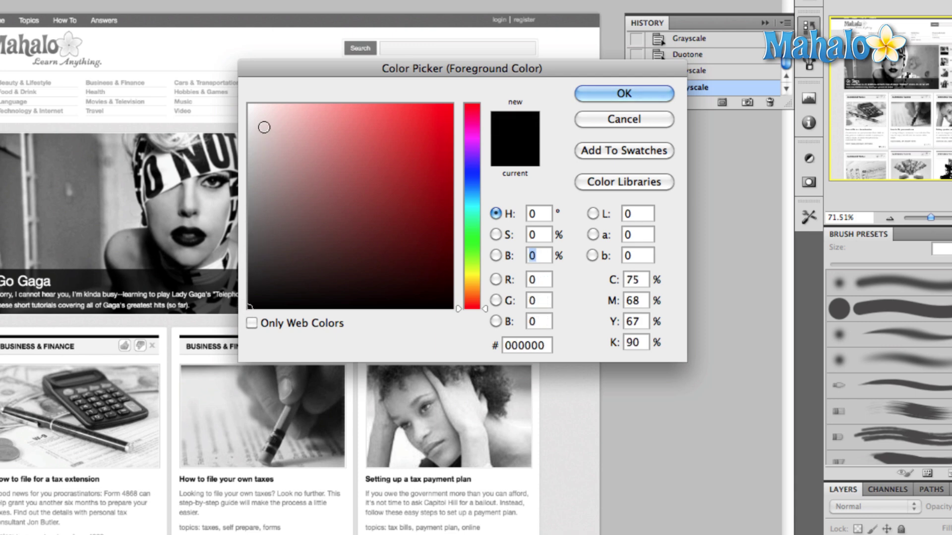
drag(250, 102, 470, 100)
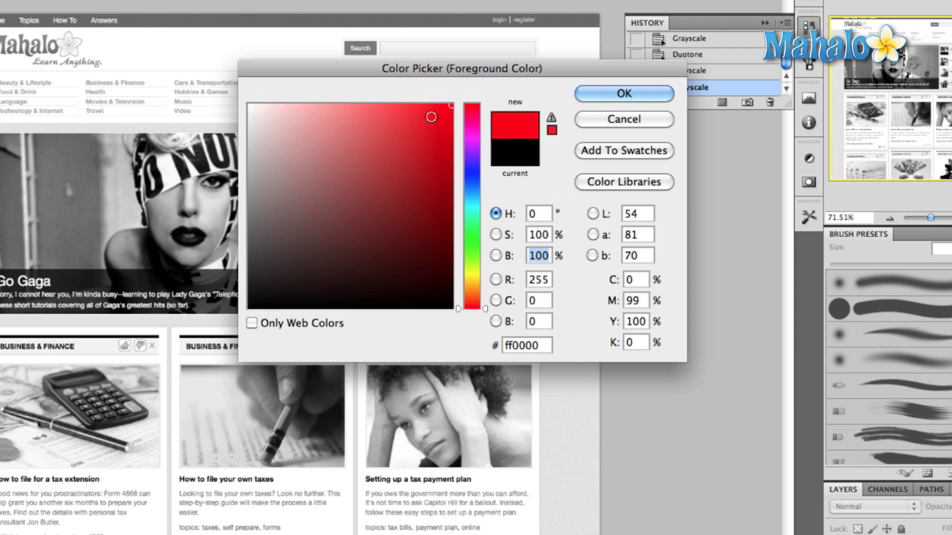
drag(452, 104, 248, 104)
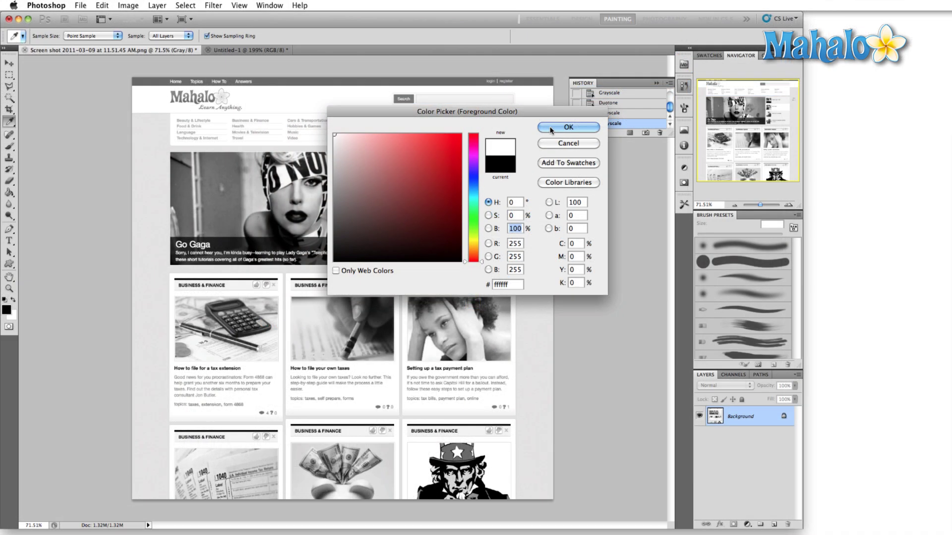
click(551, 130)
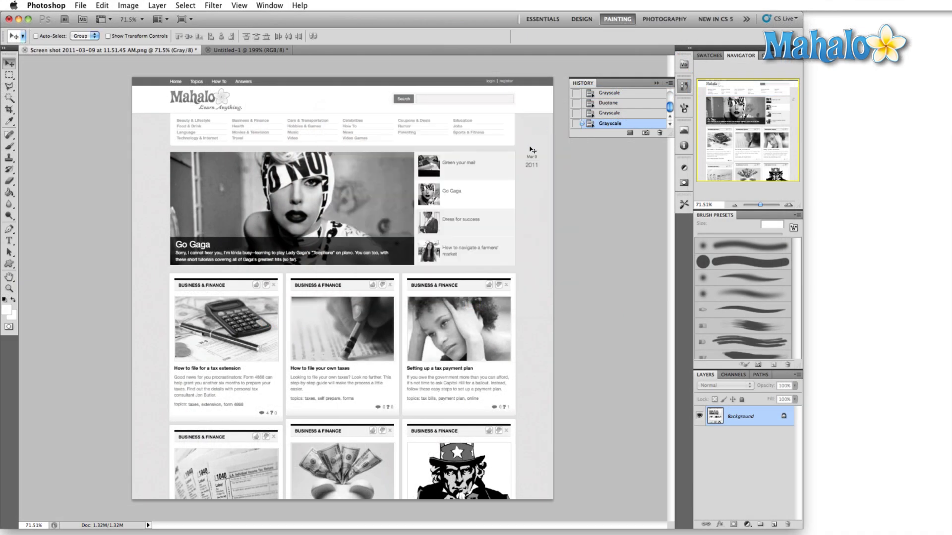
Step: Switch the grayscale image to Duotone mode and move the Duotone Options dialog aside
click(128, 6)
mouse_move(133, 19)
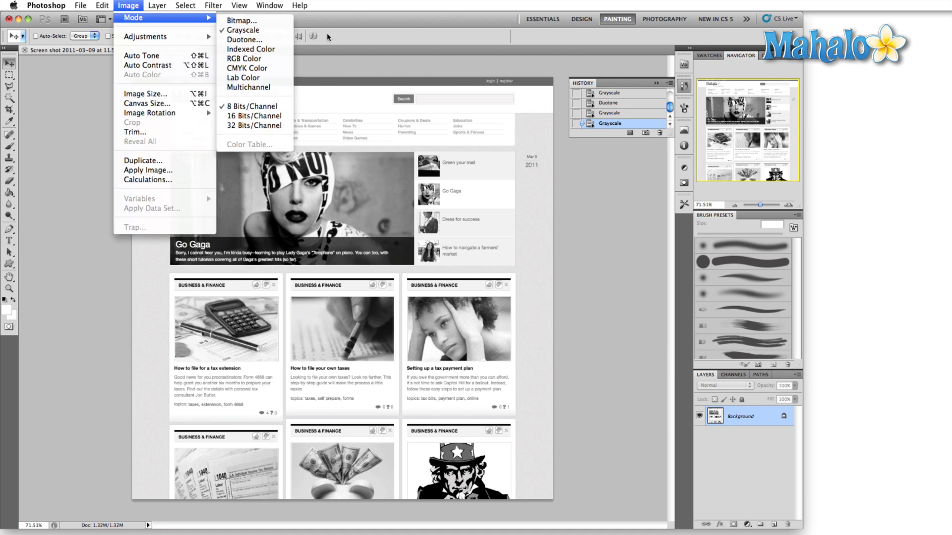
click(221, 45)
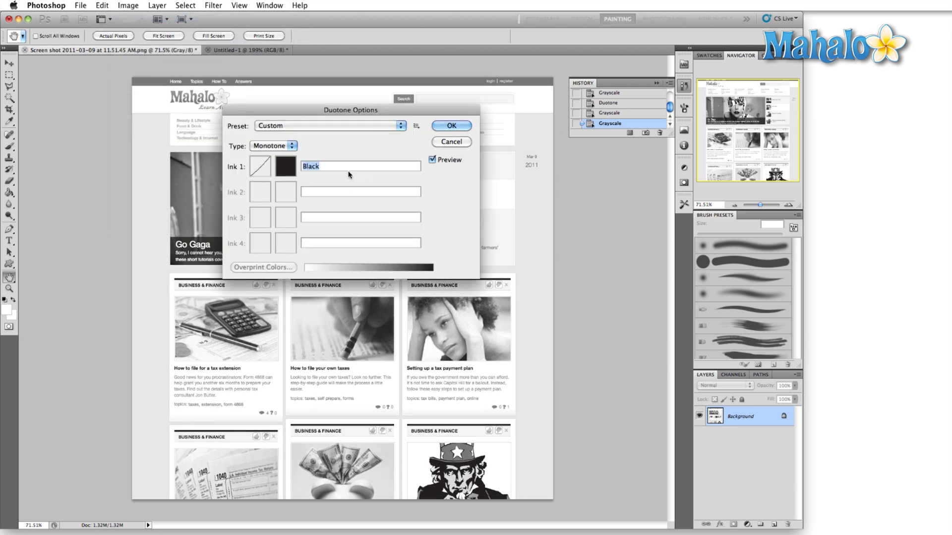
drag(319, 106, 590, 145)
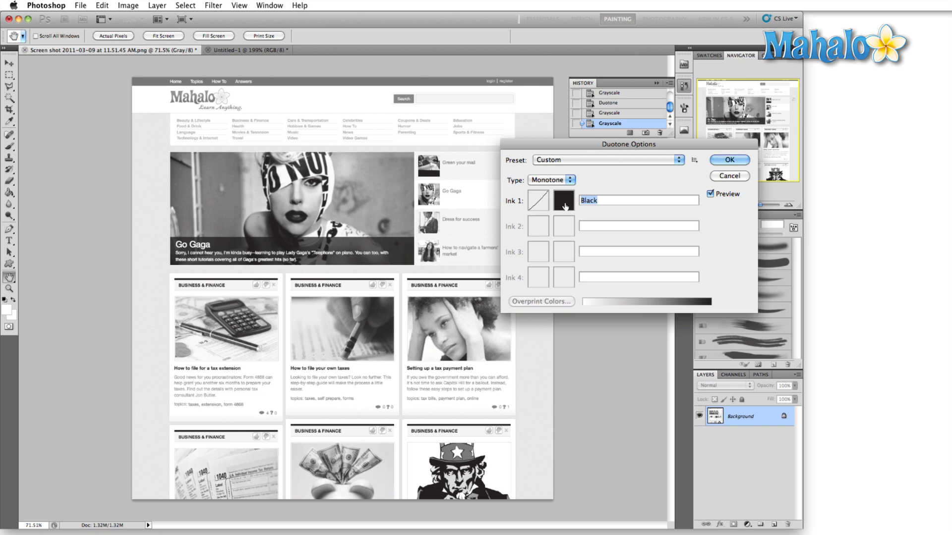
Step: Try red and blue for Ink 1, then cancel to keep it Black
click(561, 200)
mouse_move(439, 162)
mouse_down()
mouse_move(480, 143)
mouse_move(480, 119)
mouse_move(674, 132)
mouse_up()
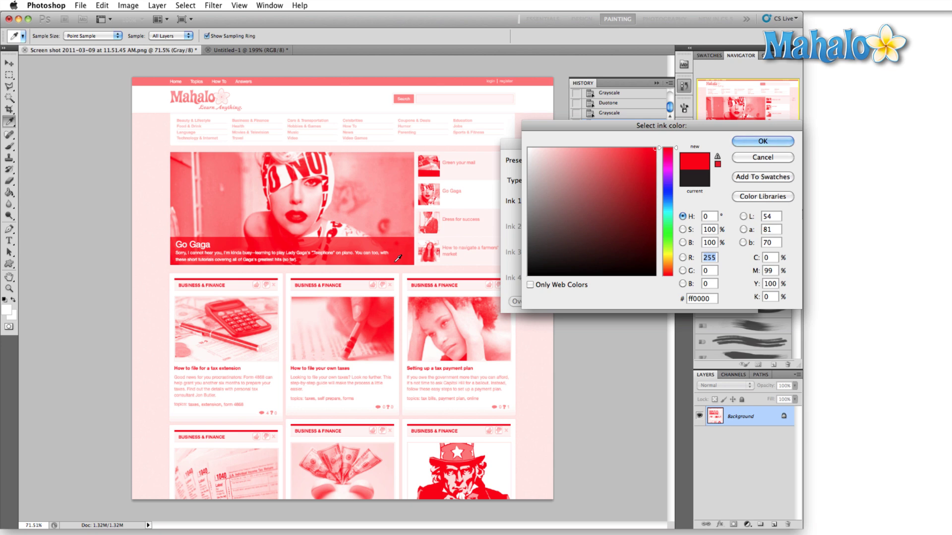
click(661, 185)
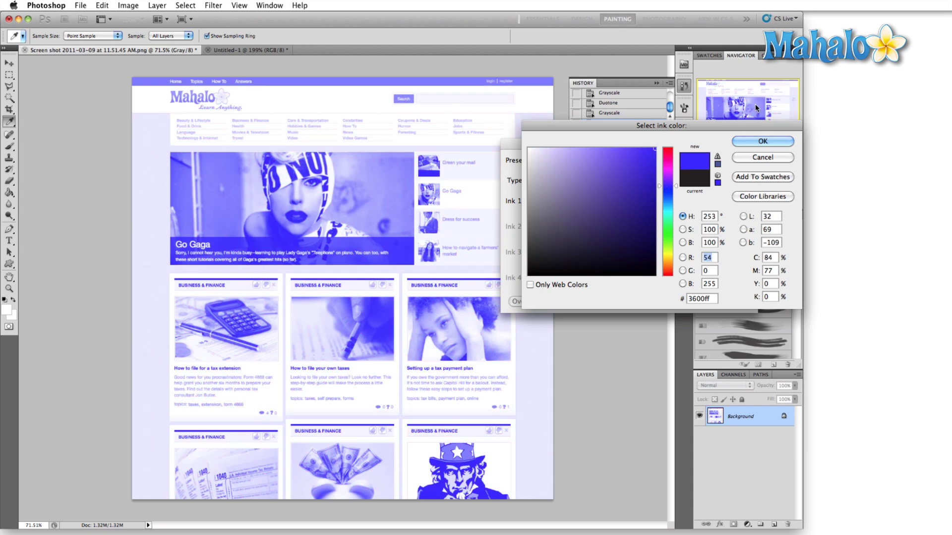
click(745, 156)
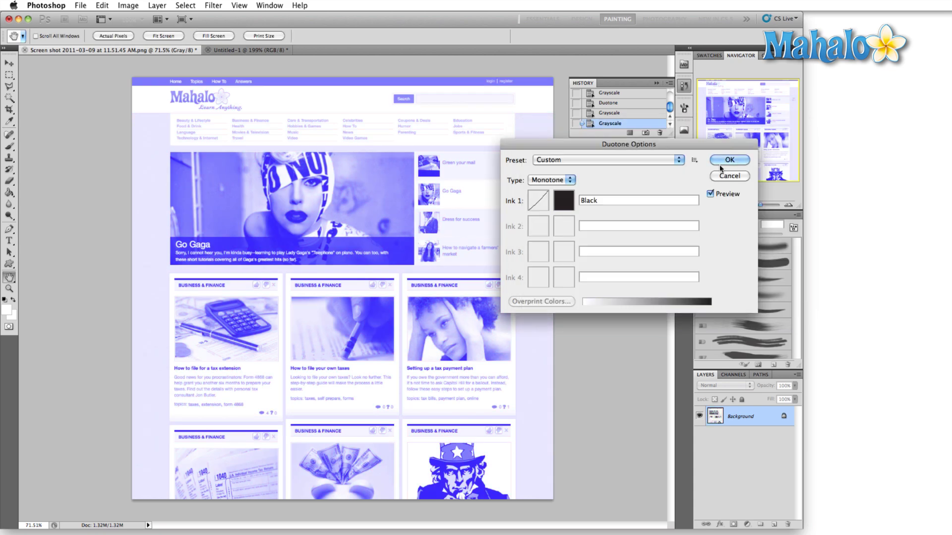
Step: Set Type to Duotone and choose magenta TOYO 0002 from Color Libraries as Ink 2
click(563, 181)
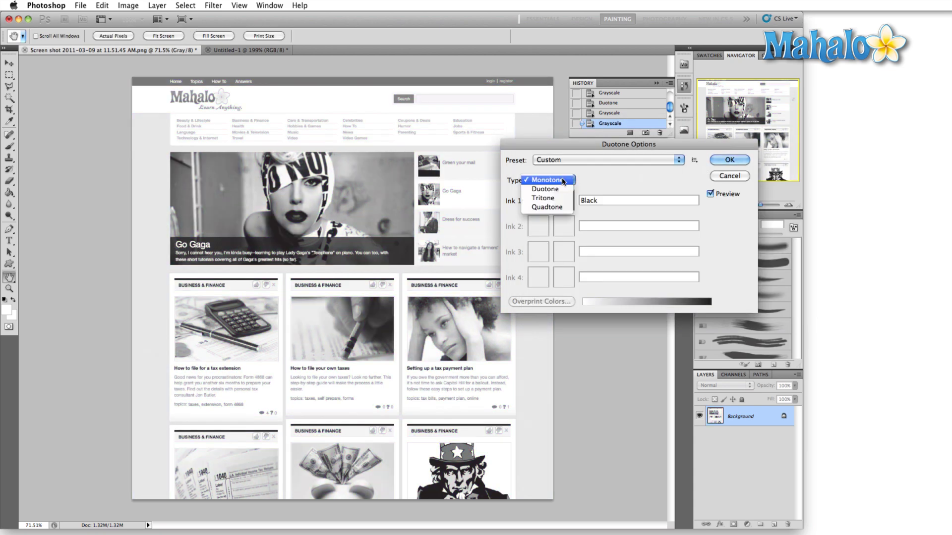
click(565, 181)
click(568, 181)
click(545, 188)
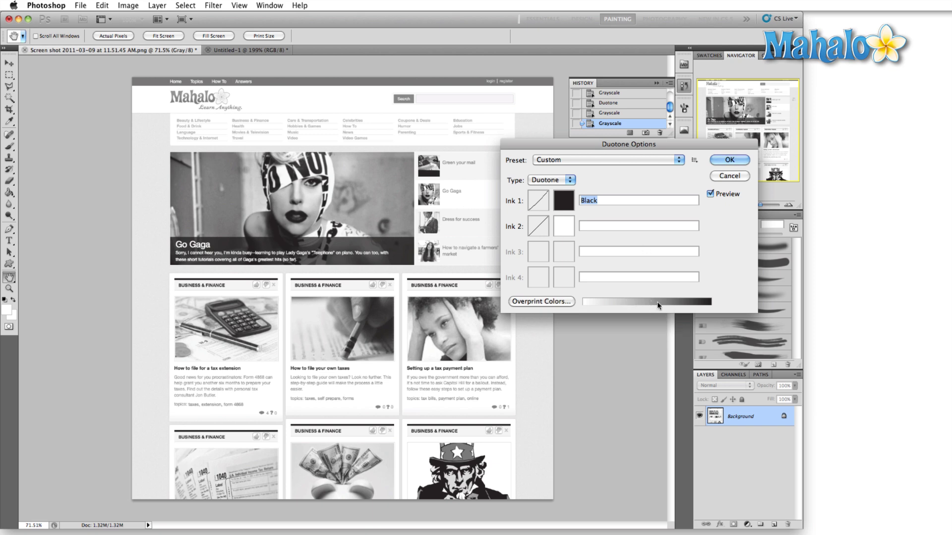
click(564, 226)
click(574, 191)
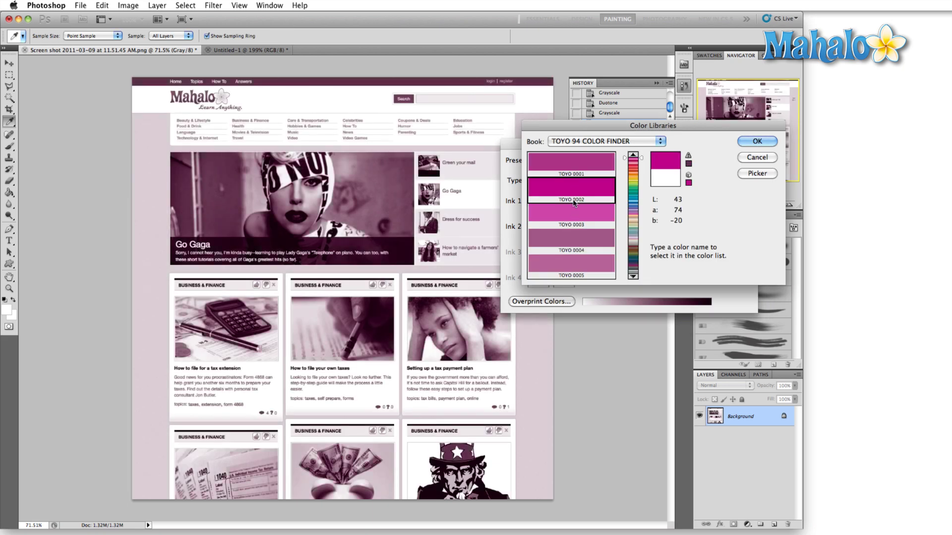
click(745, 141)
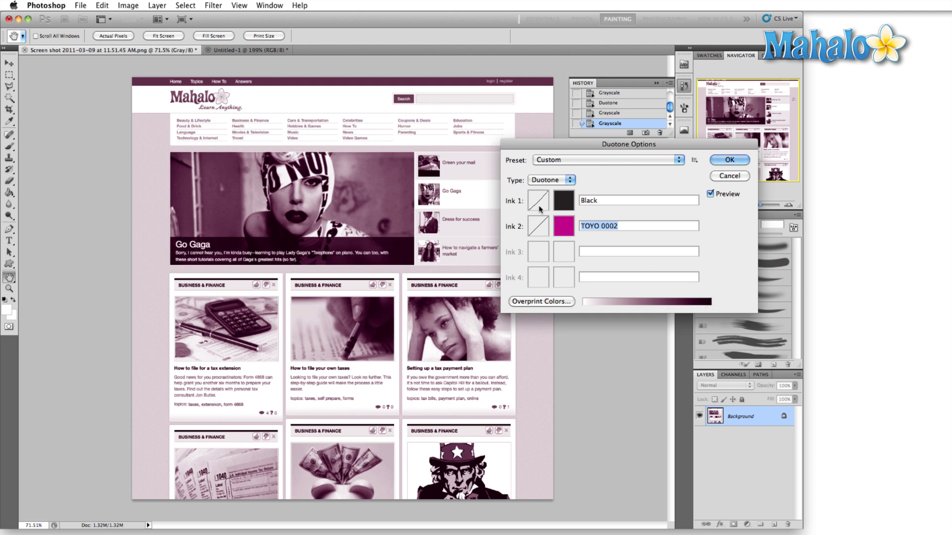
click(539, 205)
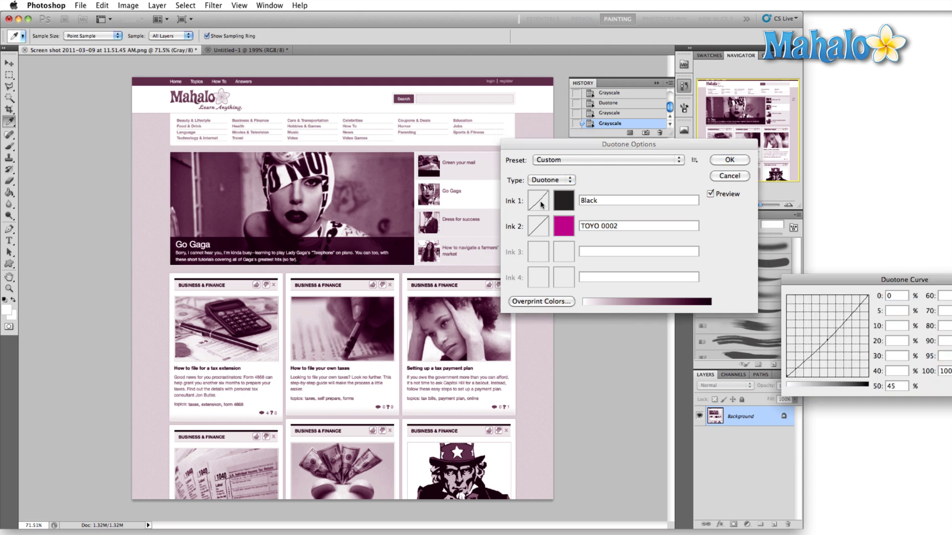
Step: Reshape the Black ink's duotone curve by raising its 50% midpoint
drag(798, 276, 523, 132)
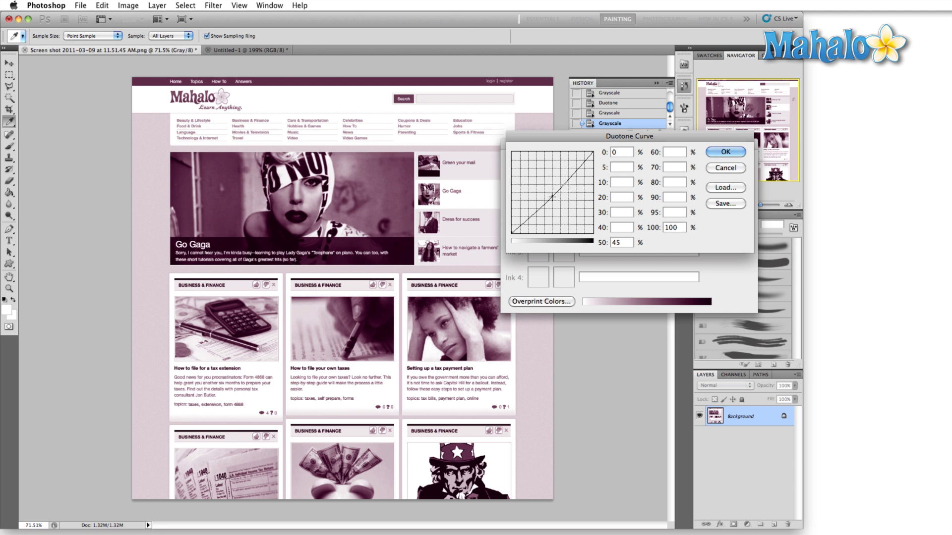
drag(552, 196, 552, 232)
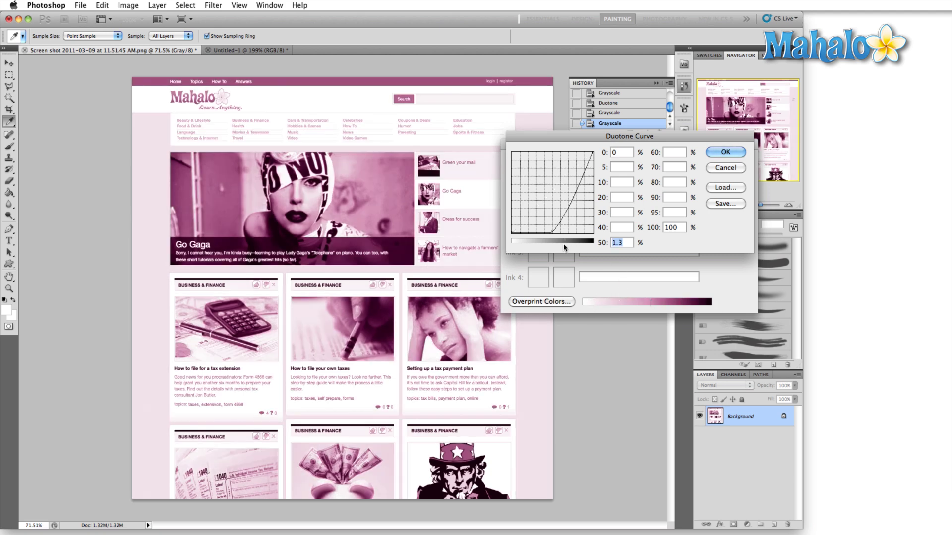
drag(552, 232, 564, 193)
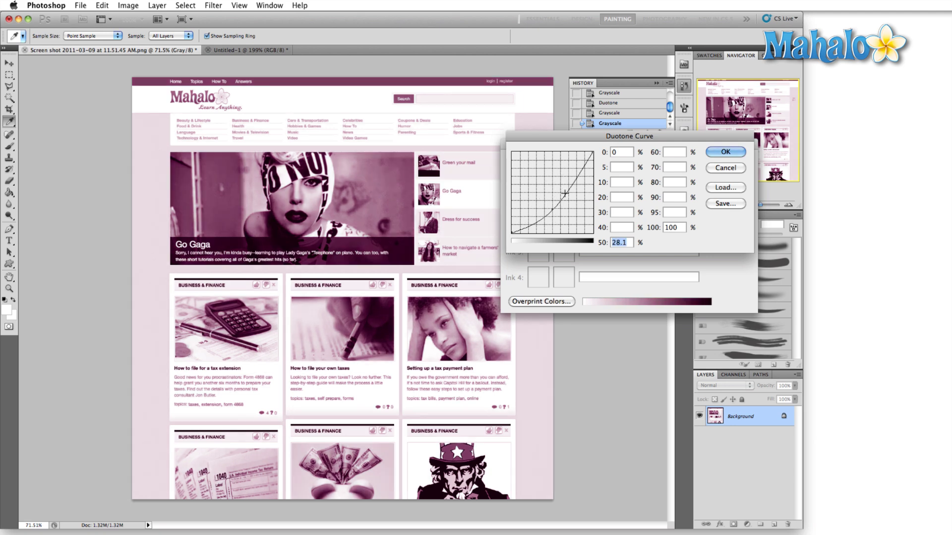
click(711, 151)
Step: Give the magenta ink an S-curve with 40% at 15.6 and 70% at 76.9
click(537, 233)
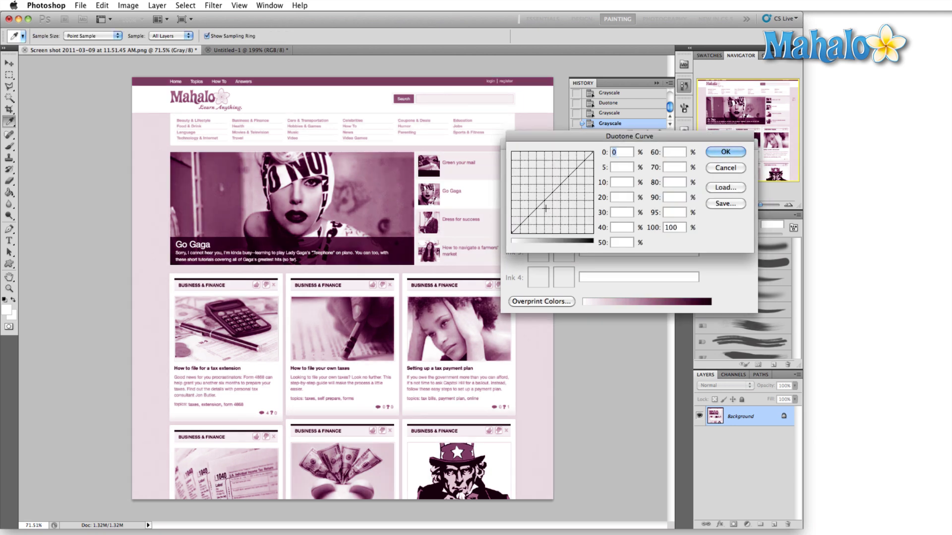
drag(543, 199, 544, 221)
click(570, 192)
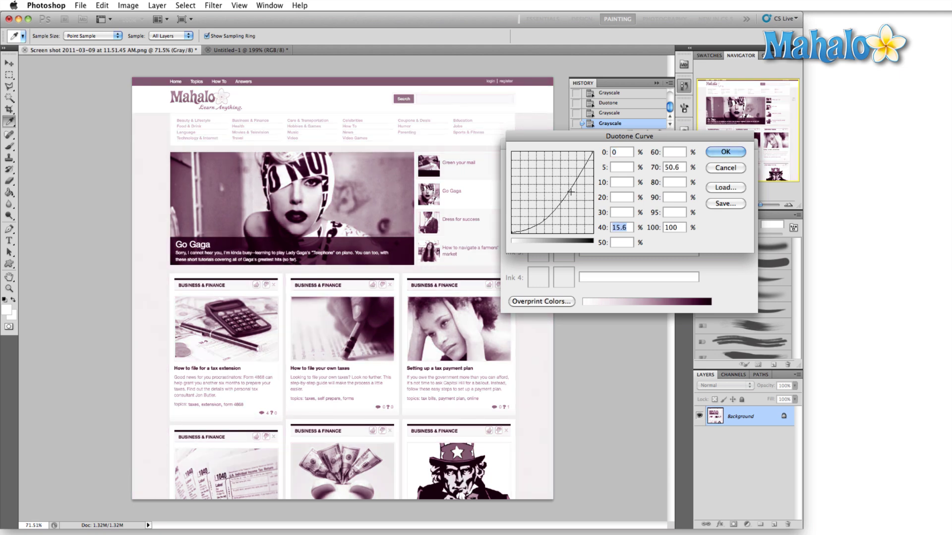
drag(570, 191, 566, 170)
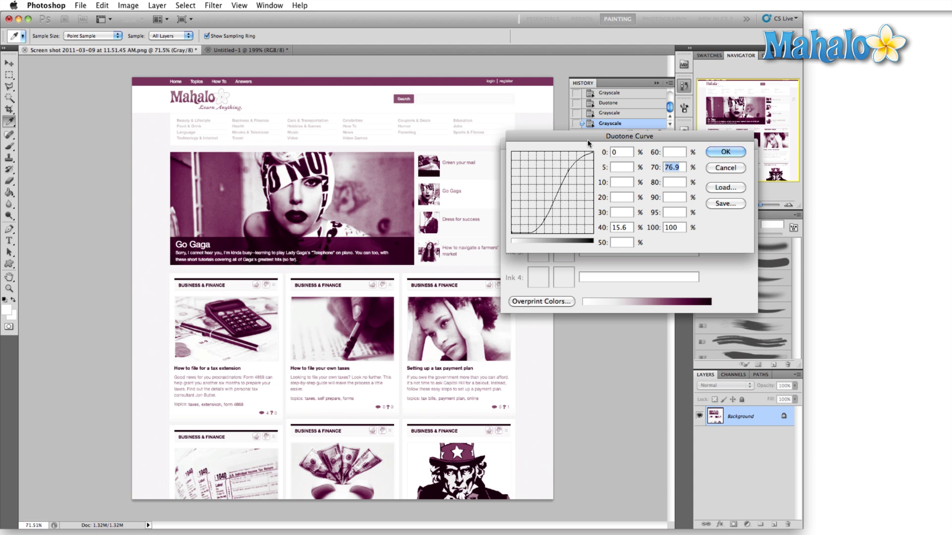
click(737, 158)
Step: Cancel the first Quadtone attempt, re-enter Duotone mode and set Type to Quadtone
click(563, 182)
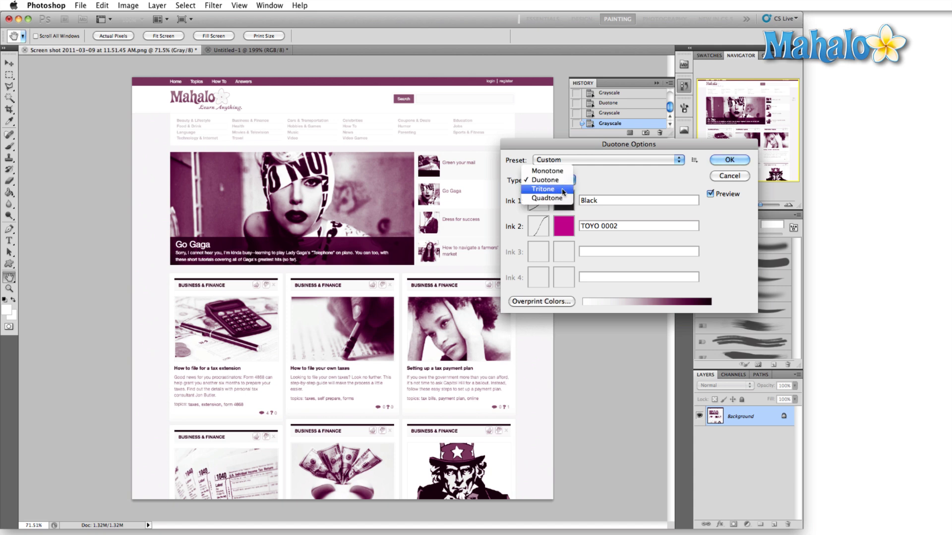
click(560, 198)
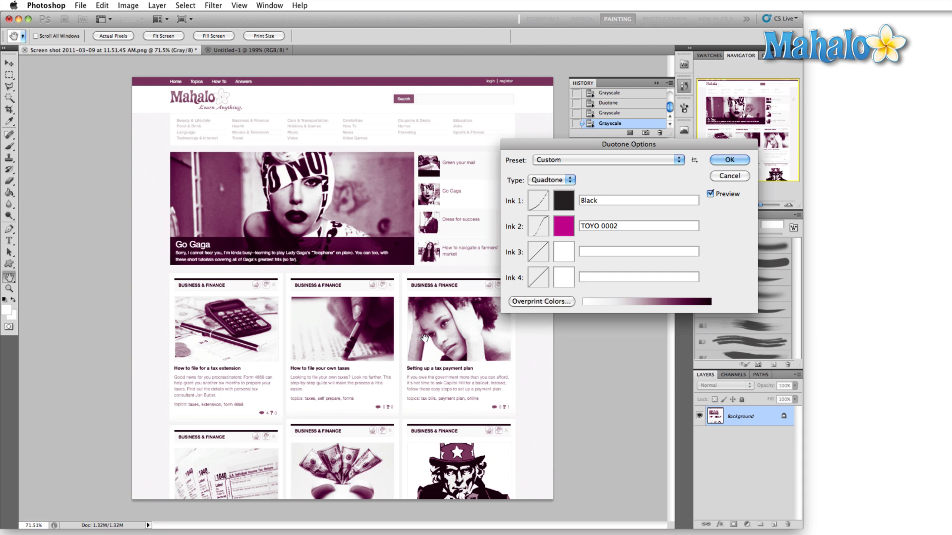
click(729, 176)
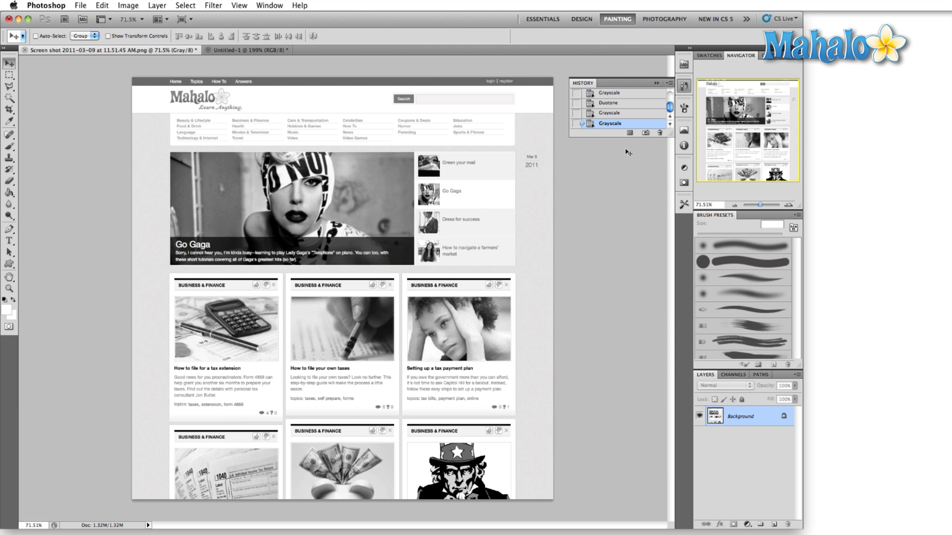
click(134, 6)
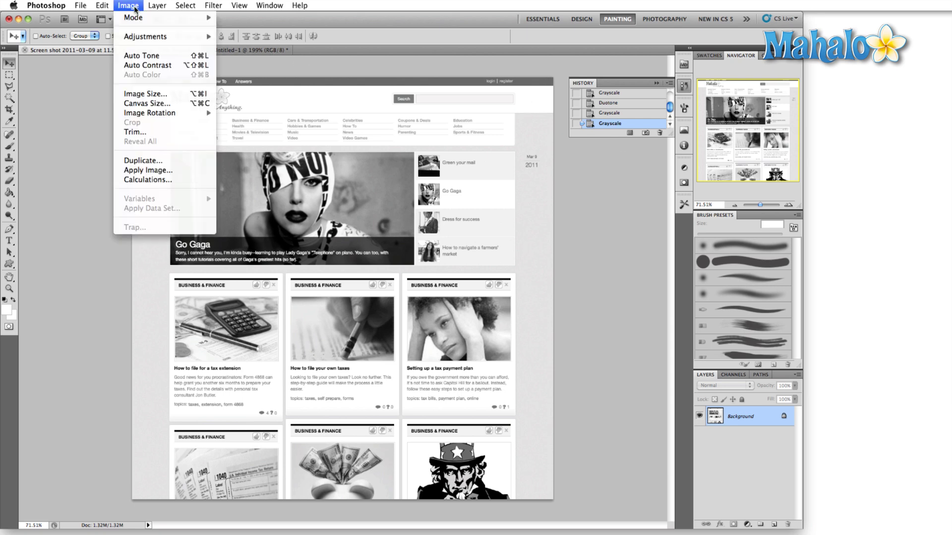
mouse_move(147, 24)
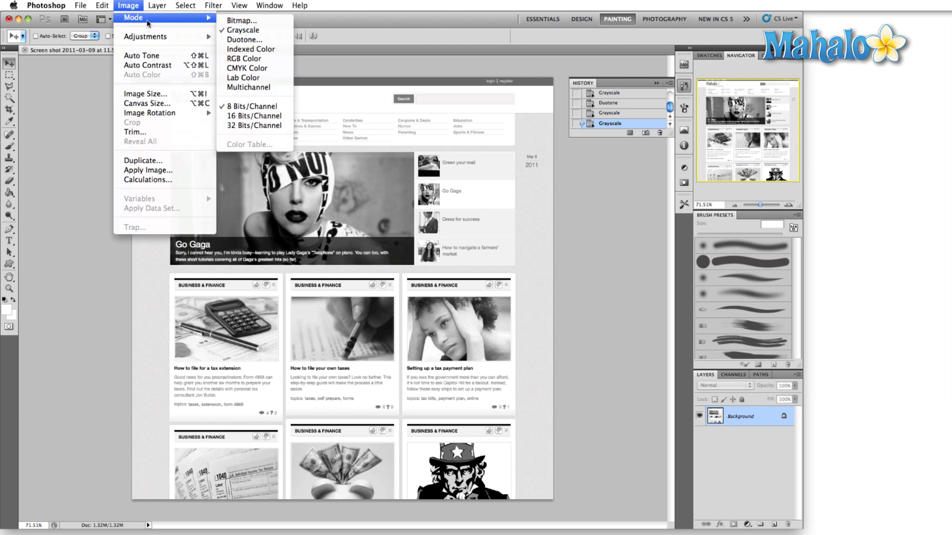
click(242, 40)
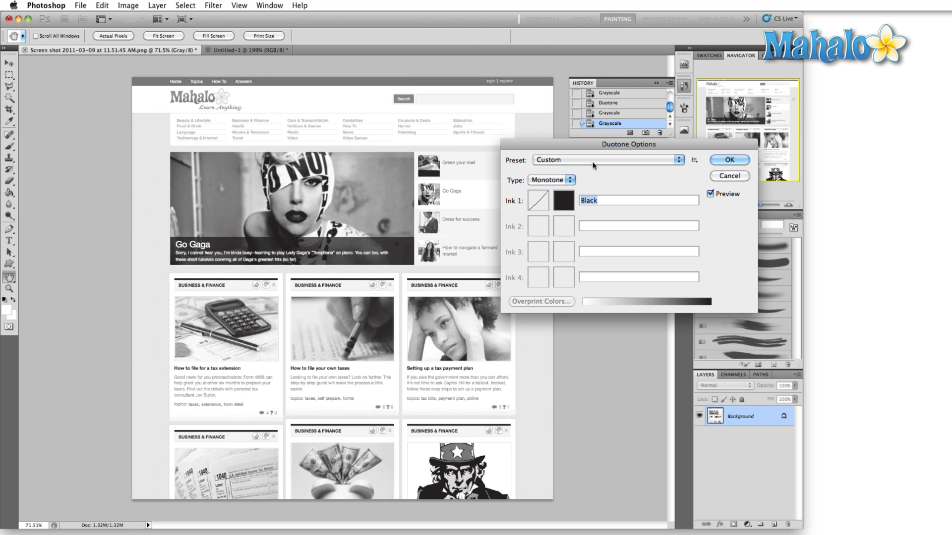
click(564, 189)
click(558, 207)
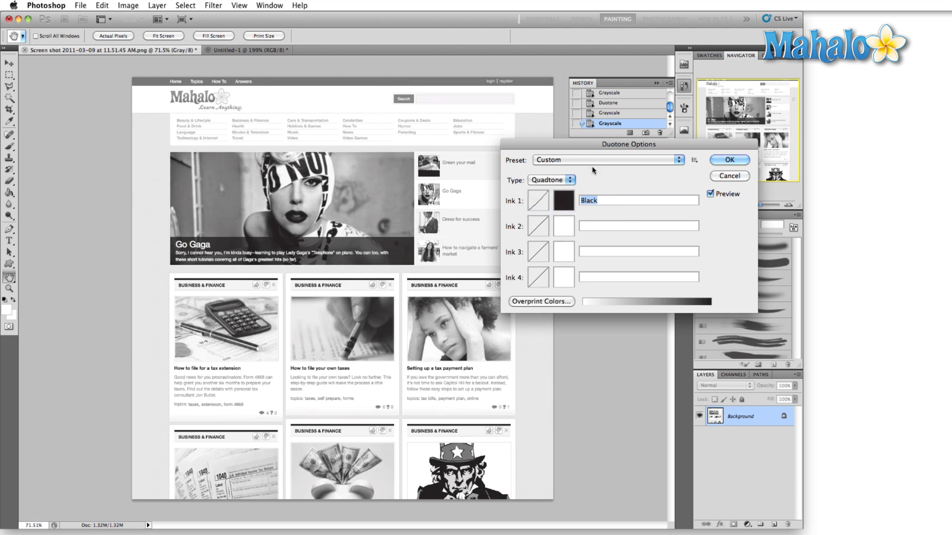
drag(581, 151, 468, 79)
Step: Choose TOYO 0033 from Color Libraries as Ink 2
click(451, 155)
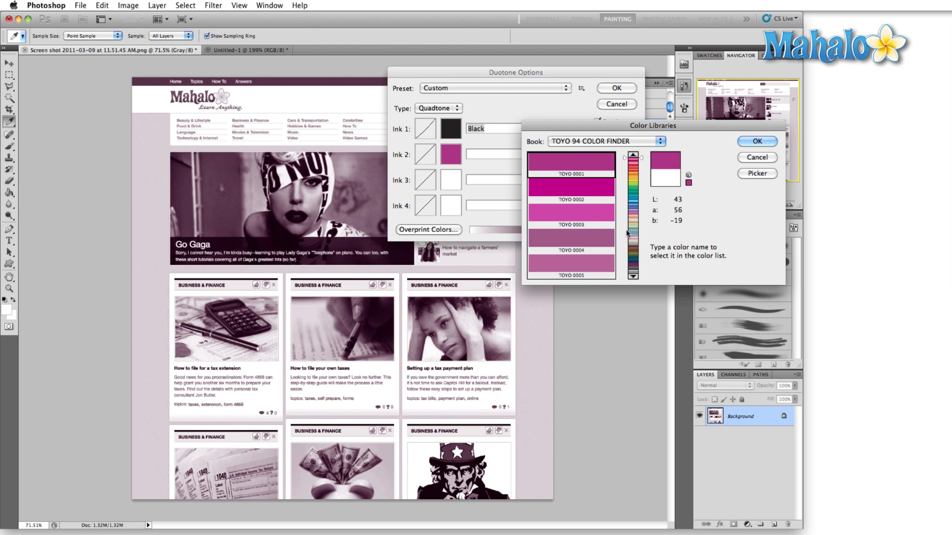
click(636, 164)
click(637, 161)
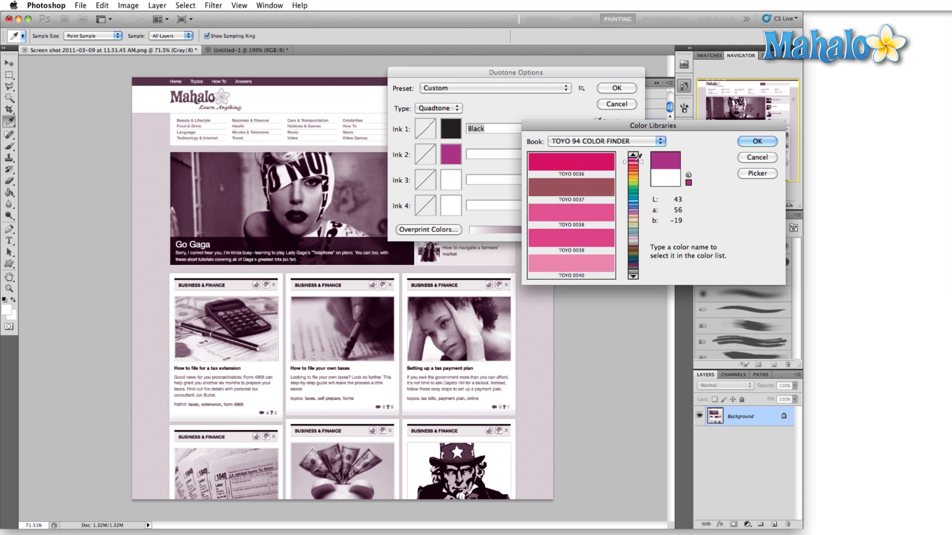
click(583, 226)
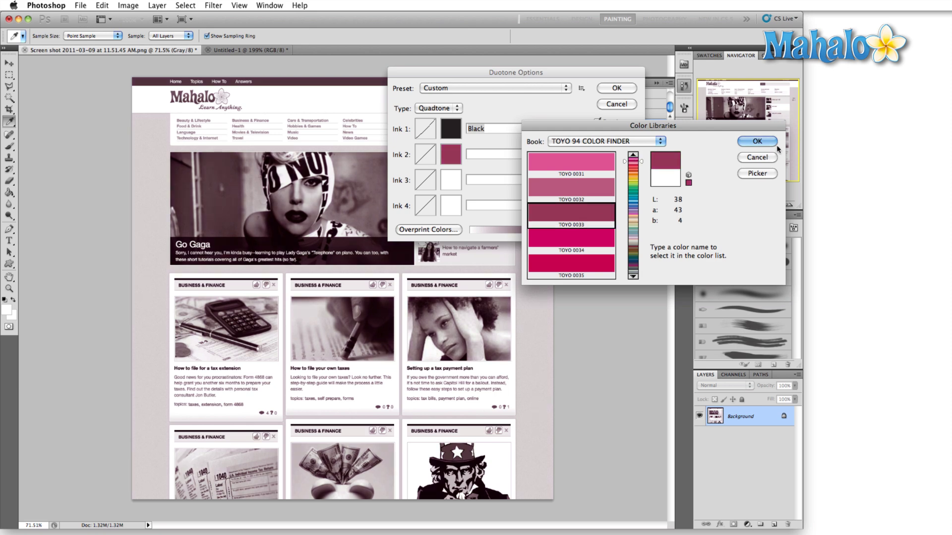
click(757, 141)
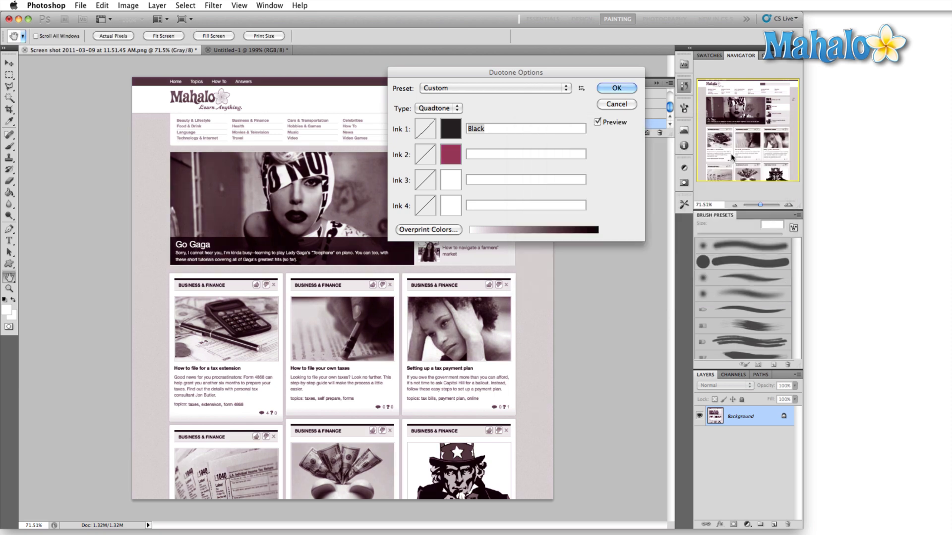
Step: Choose pink TOYO 0013 as Ink 3
click(454, 184)
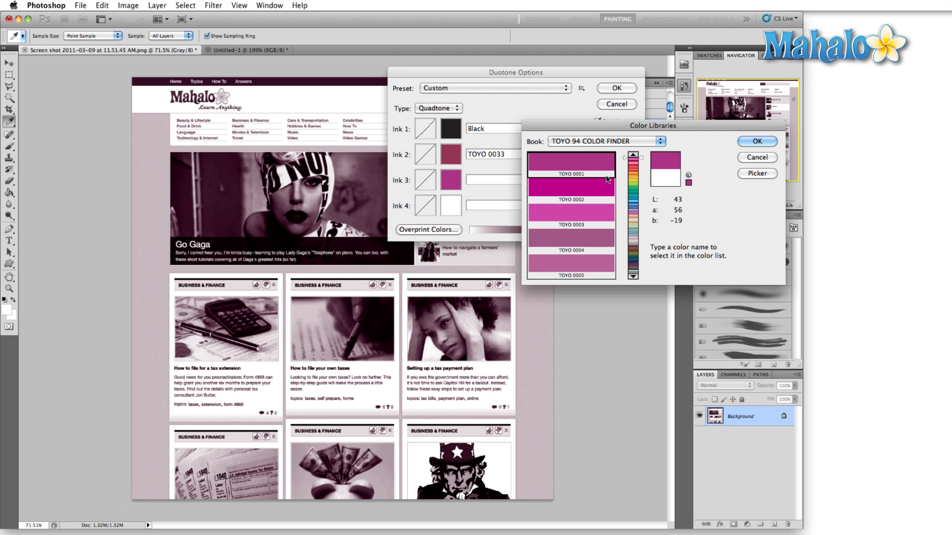
click(639, 160)
drag(640, 160, 635, 158)
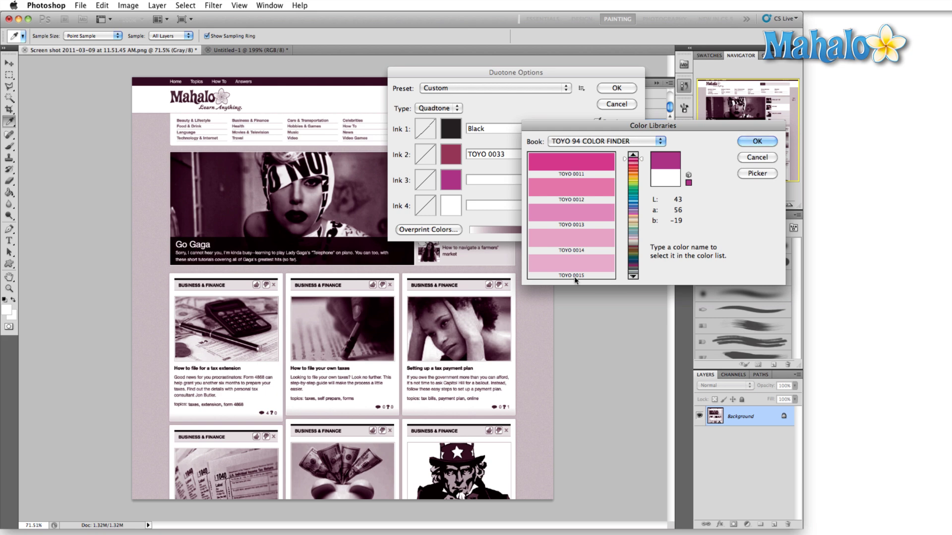
click(577, 207)
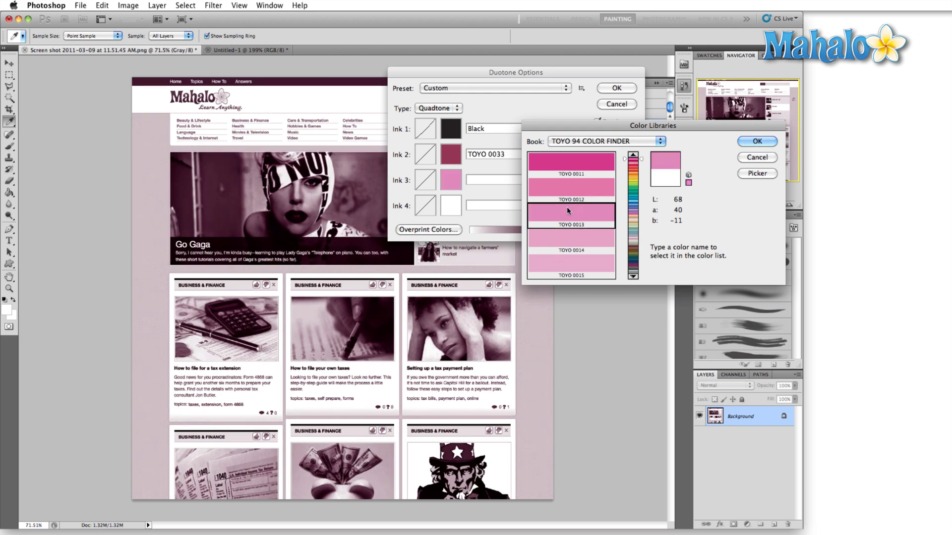
click(769, 144)
Step: Choose light grey TOYO 0752 as Ink 4
click(452, 207)
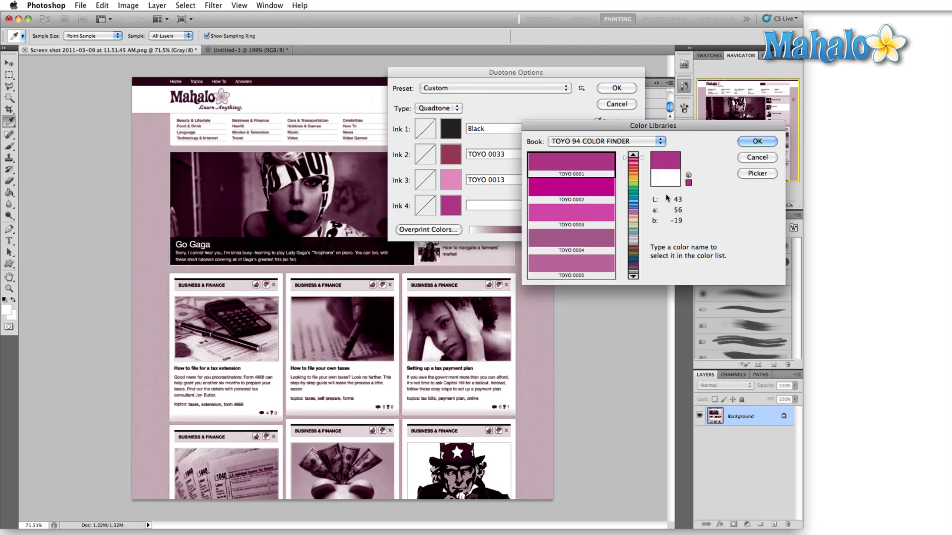
click(637, 240)
click(593, 191)
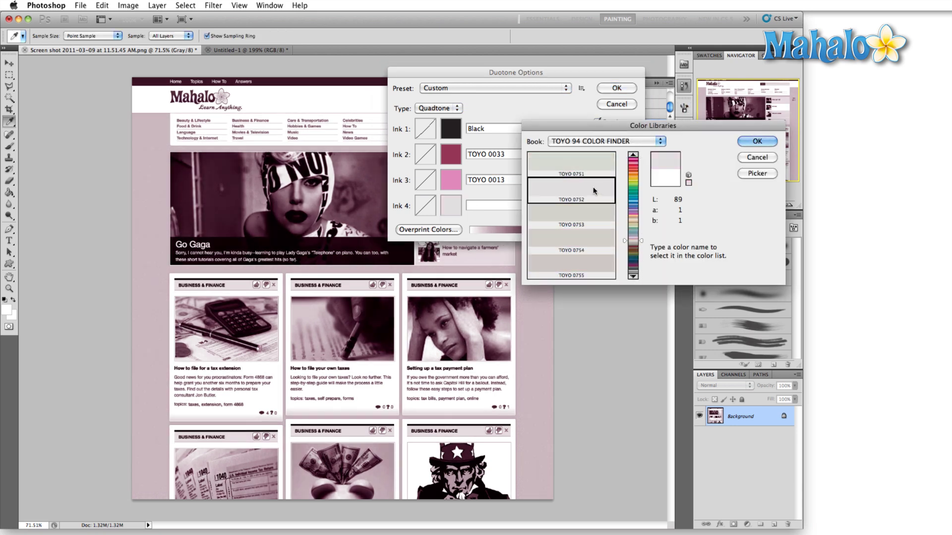
click(772, 143)
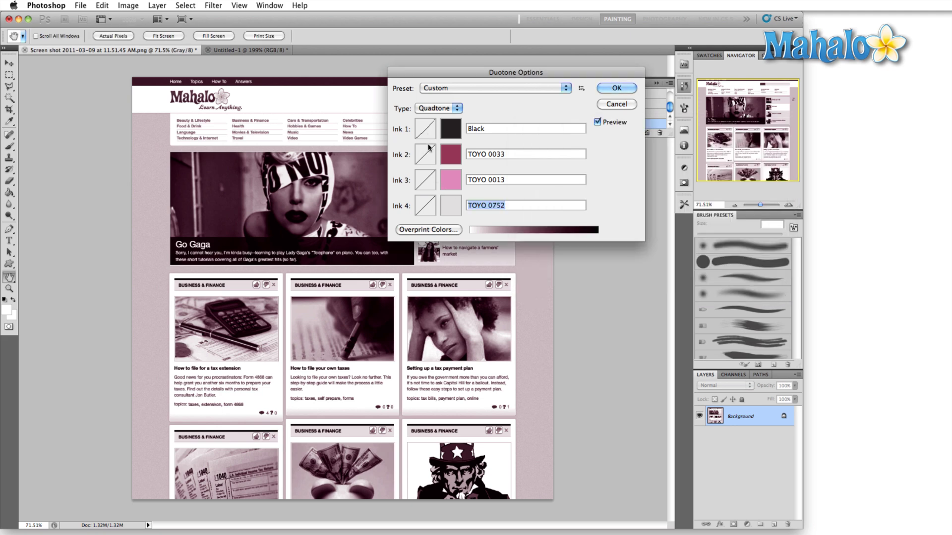
Step: Make the Black ink curve steep, with 80% at 5 and 90% at 100
drag(412, 76, 489, 99)
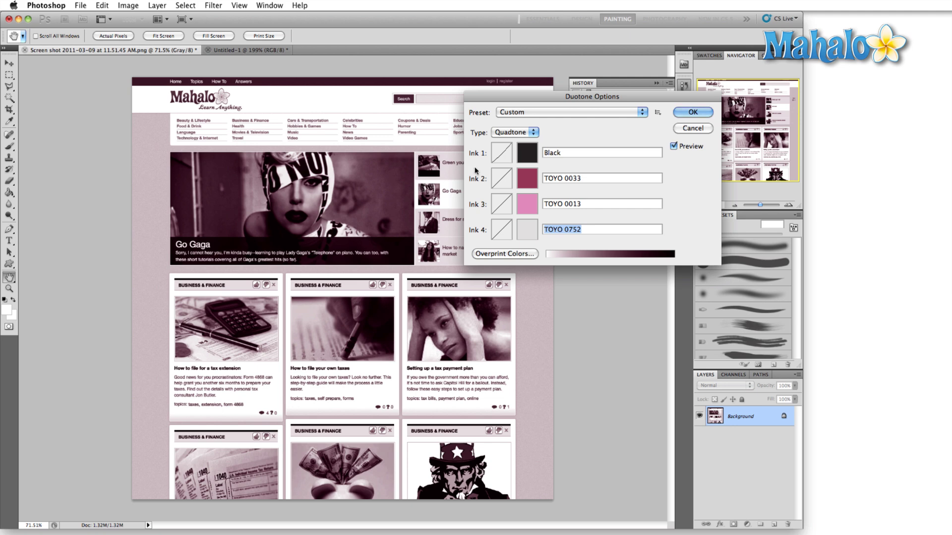
click(501, 154)
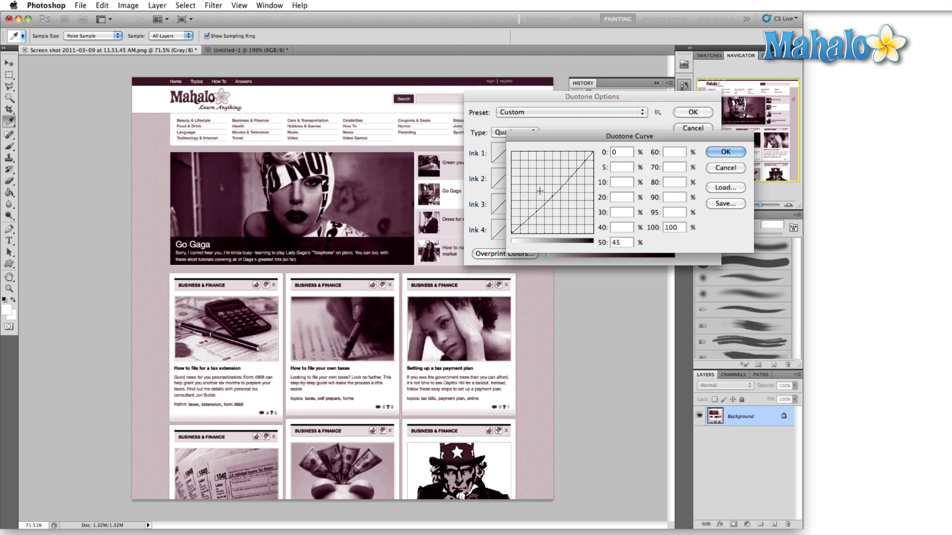
drag(550, 198, 552, 200)
key(BackSpace)
key(BackSpace)
key(BackSpace)
key(BackSpace)
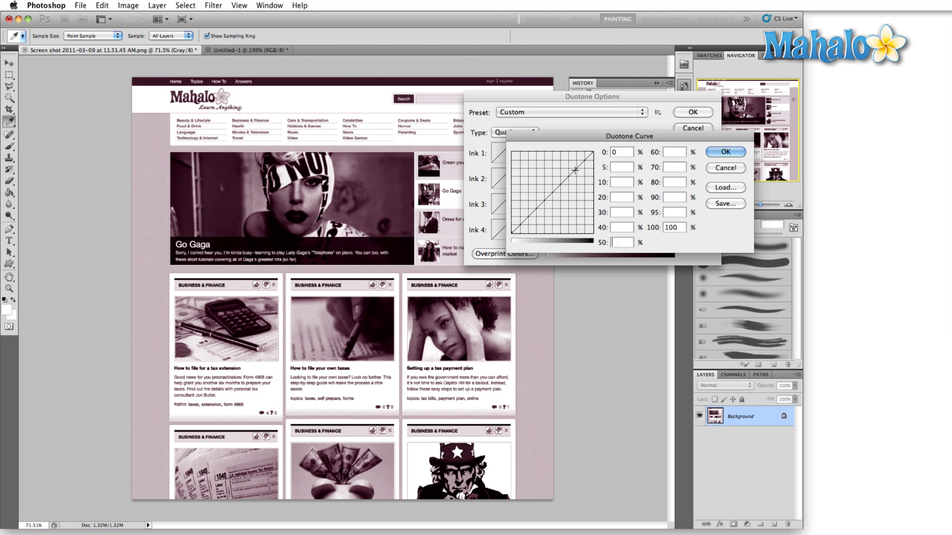
drag(575, 170, 578, 149)
drag(584, 163, 585, 152)
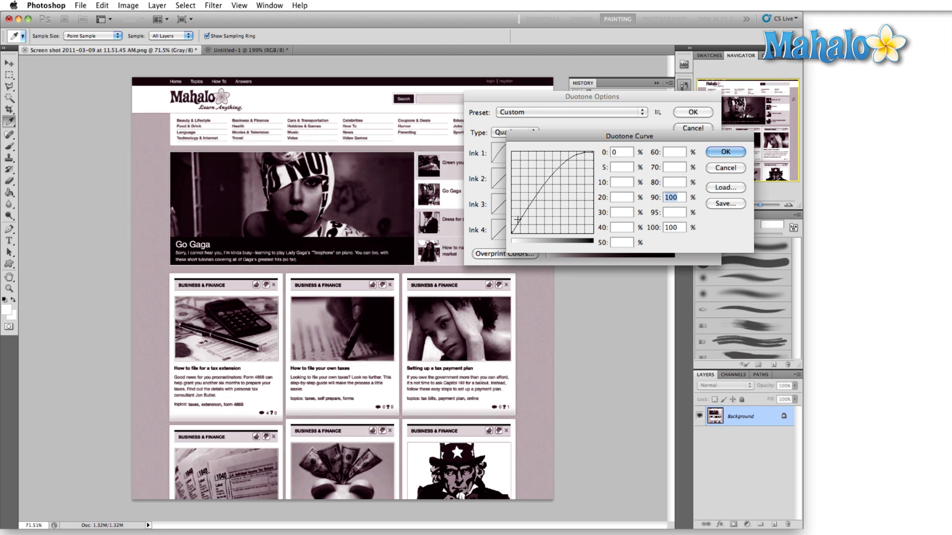
click(563, 237)
drag(577, 155, 576, 226)
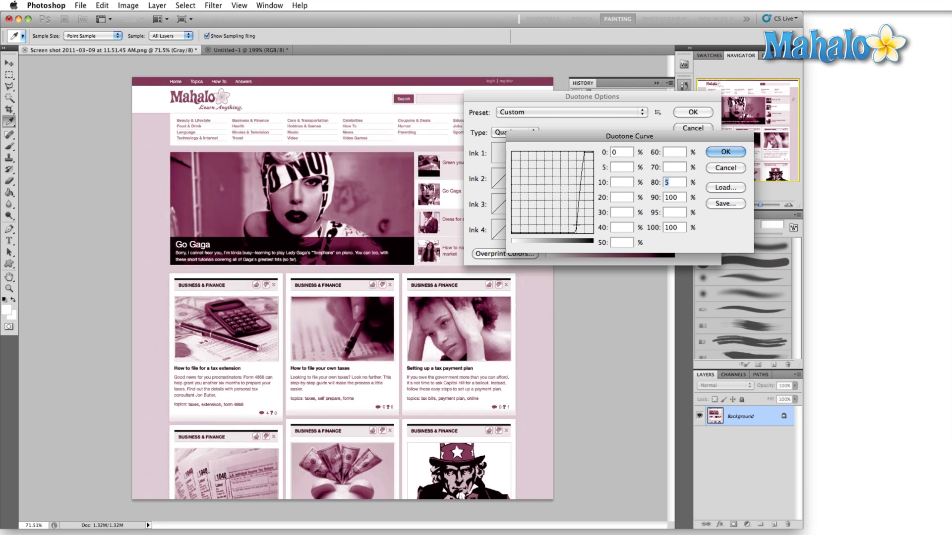
click(725, 151)
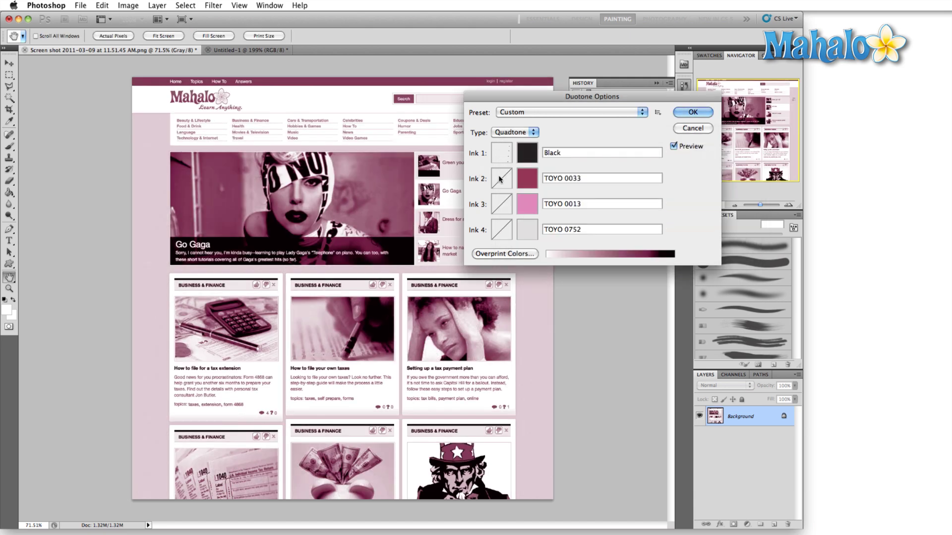
Step: Give TOYO 0033 an S-curve: 20% at 6.3, 30% at 8.1, 60% at 92.5
click(499, 178)
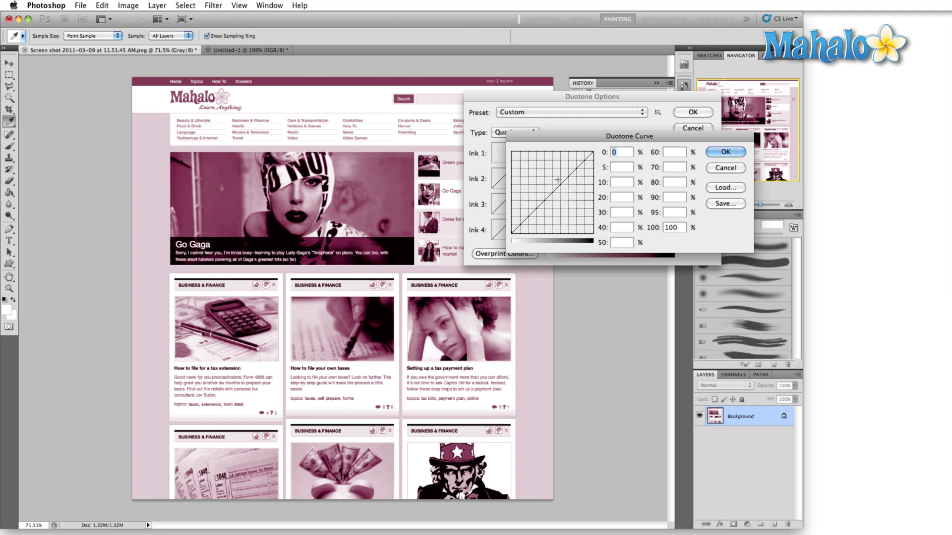
drag(558, 180, 564, 157)
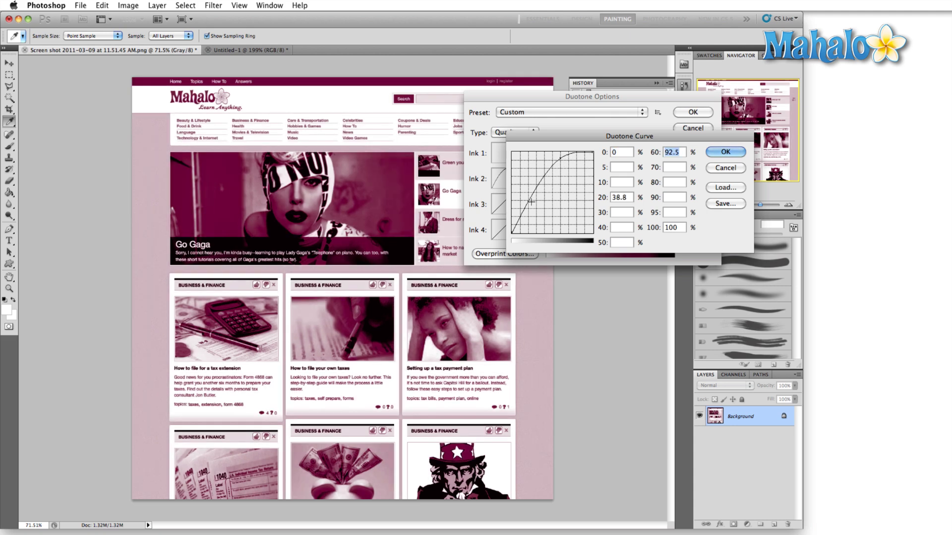
drag(535, 199, 532, 227)
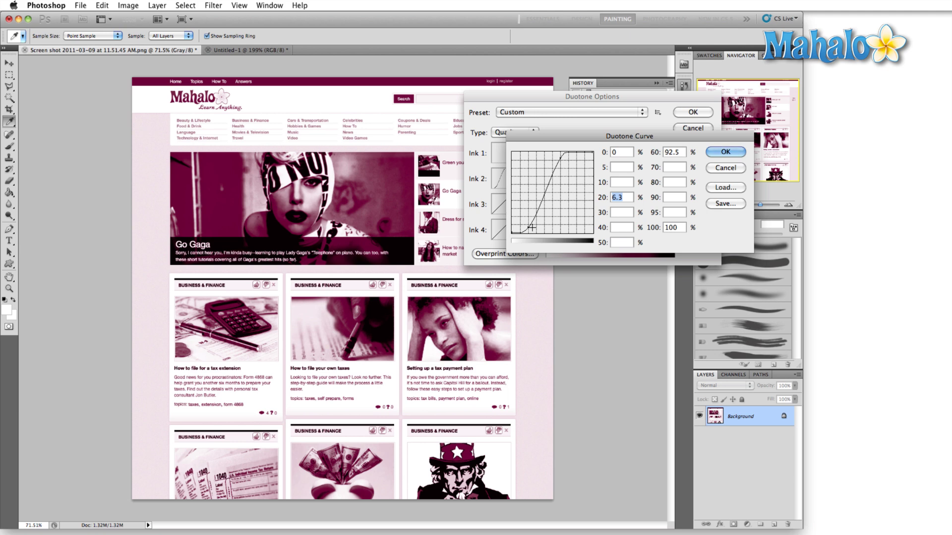
click(531, 226)
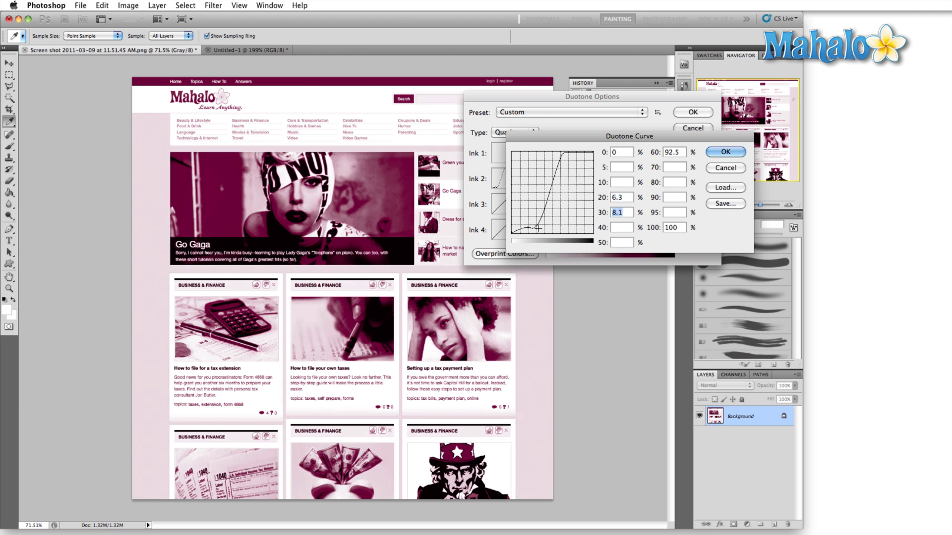
click(734, 157)
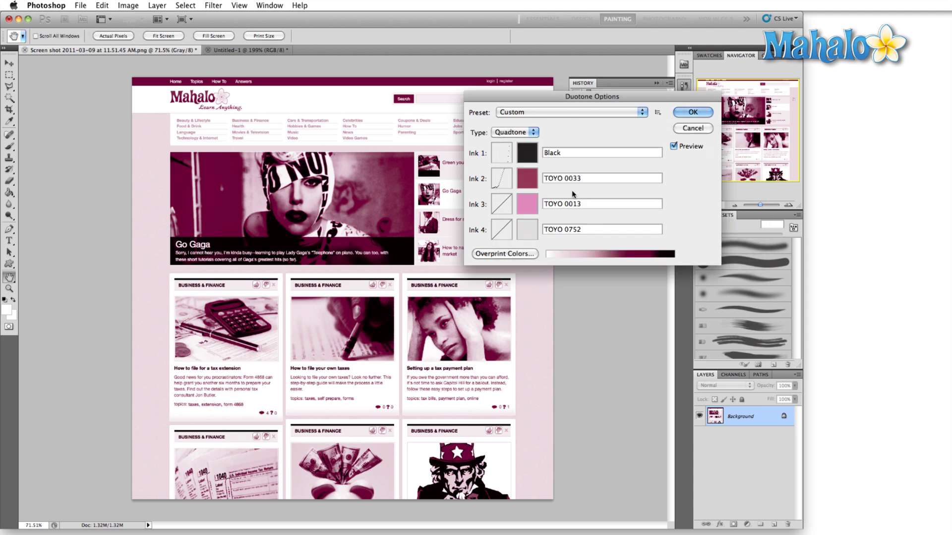
Step: Keep TOYO 0013 as Ink 3 and raise its curve so 10% reaches 100
click(531, 205)
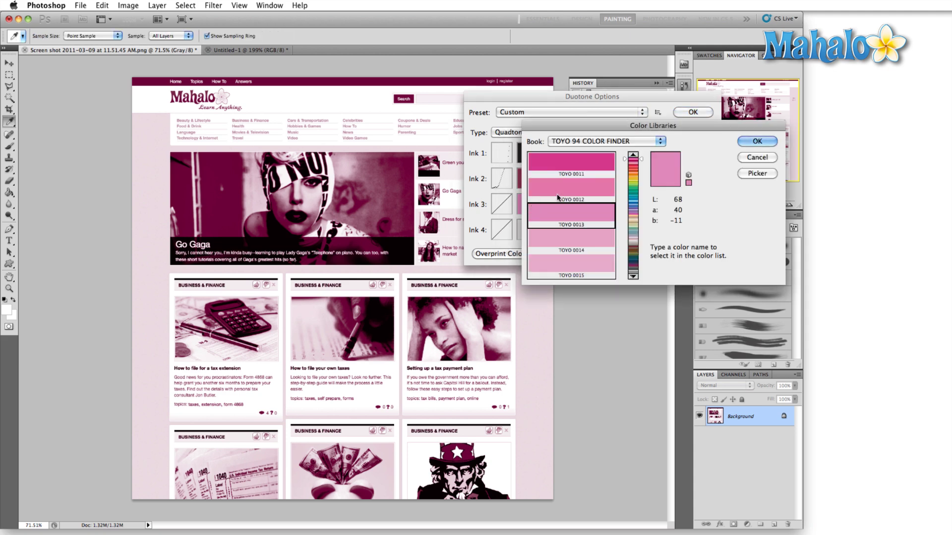
click(755, 157)
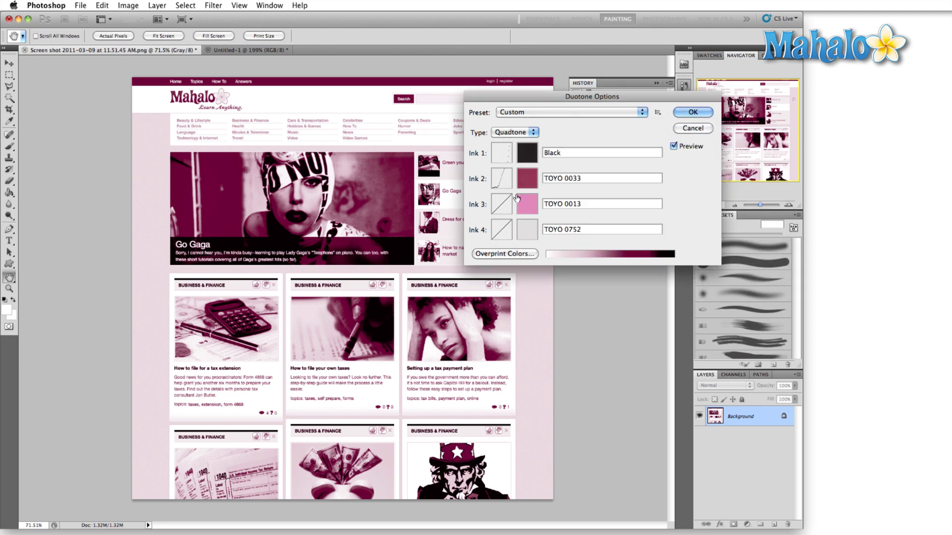
click(501, 210)
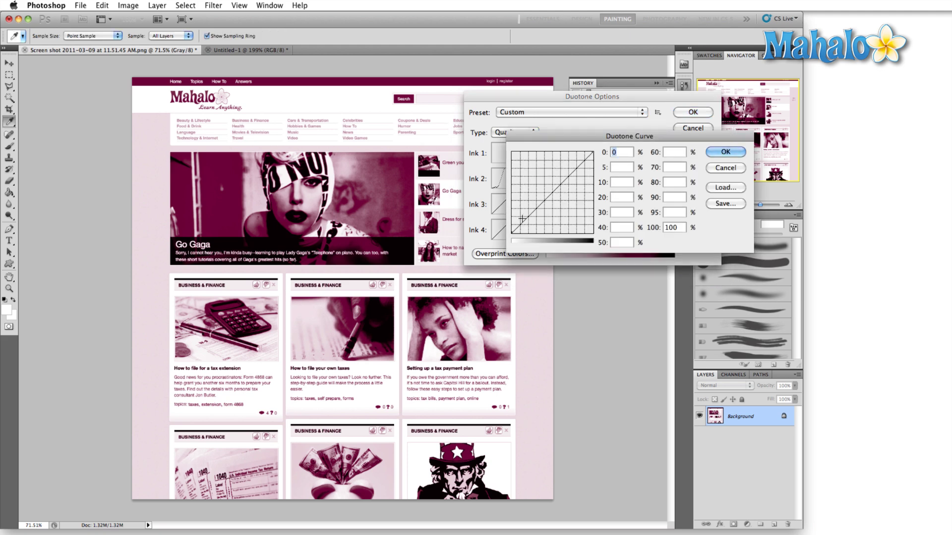
drag(521, 223, 516, 152)
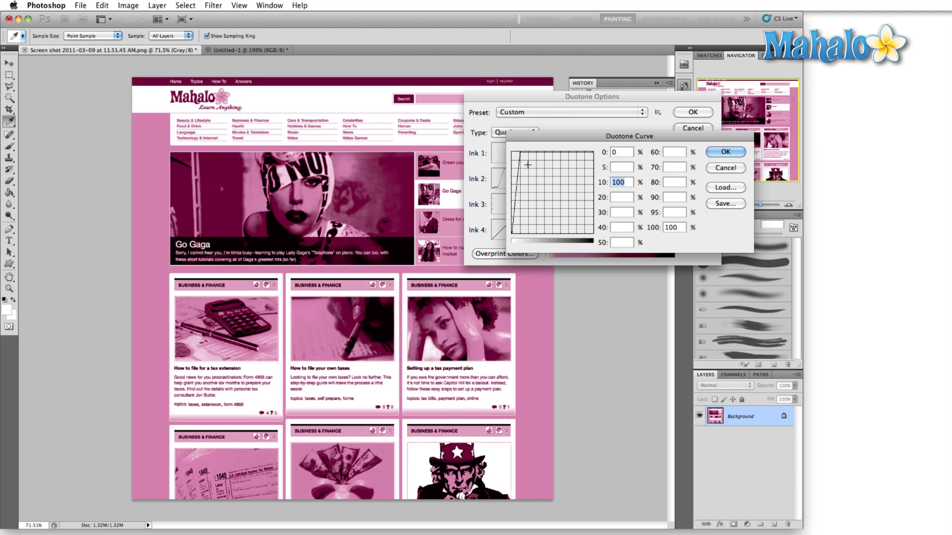
click(725, 151)
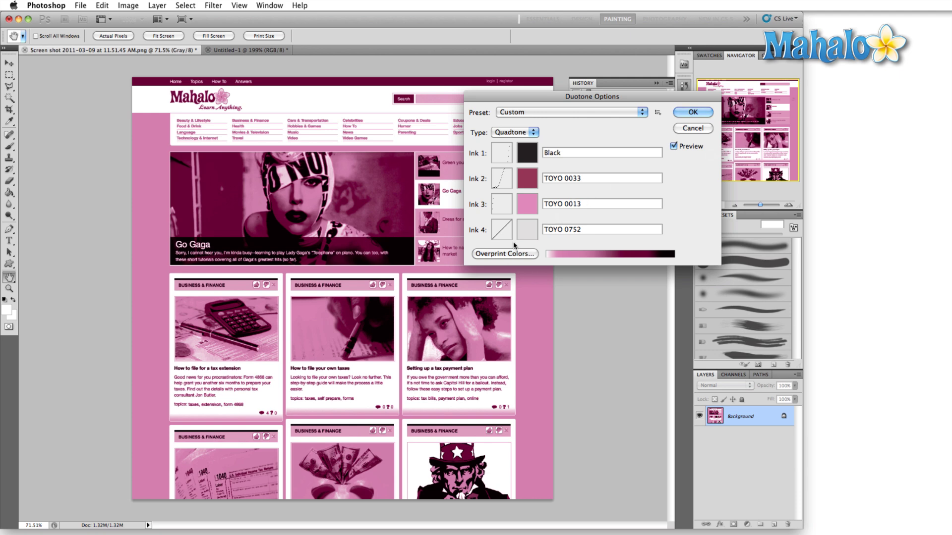
Step: Replace Ink 4 with custom white #ffffff named White and apply the Quadtone
click(534, 236)
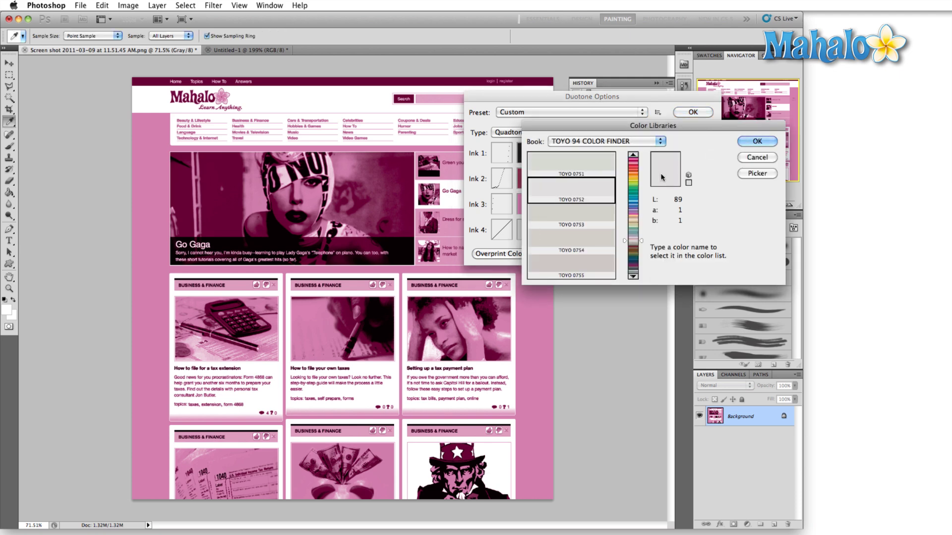
click(757, 173)
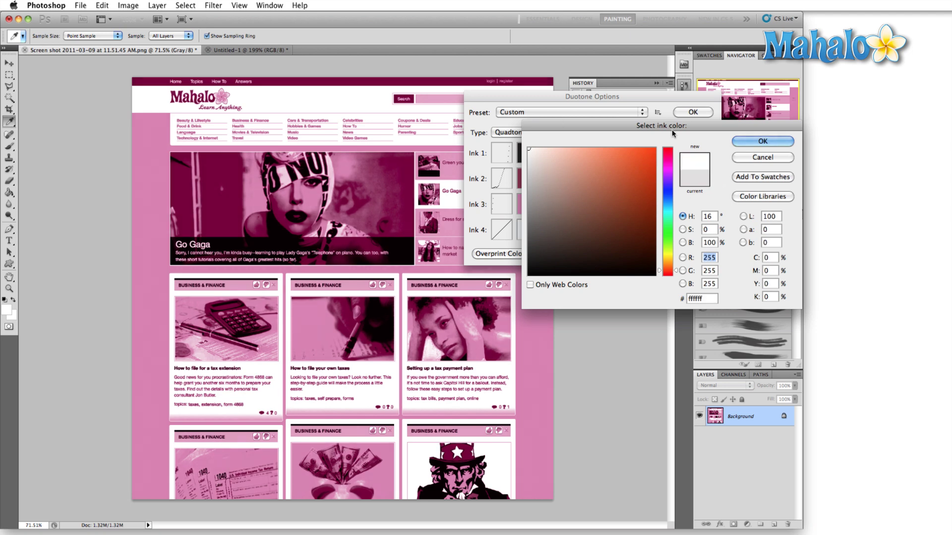
click(766, 141)
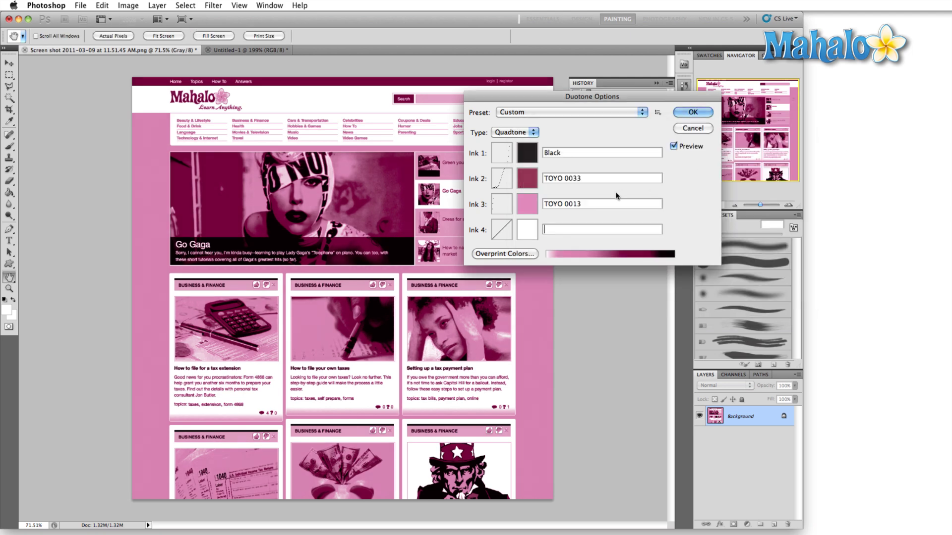
text(Whio)
text(te)
key(Return)
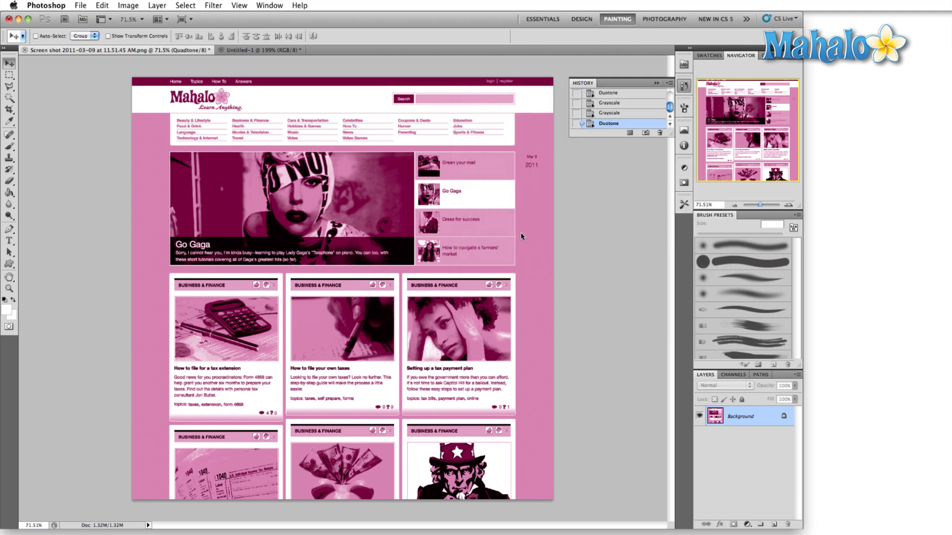
click(133, 5)
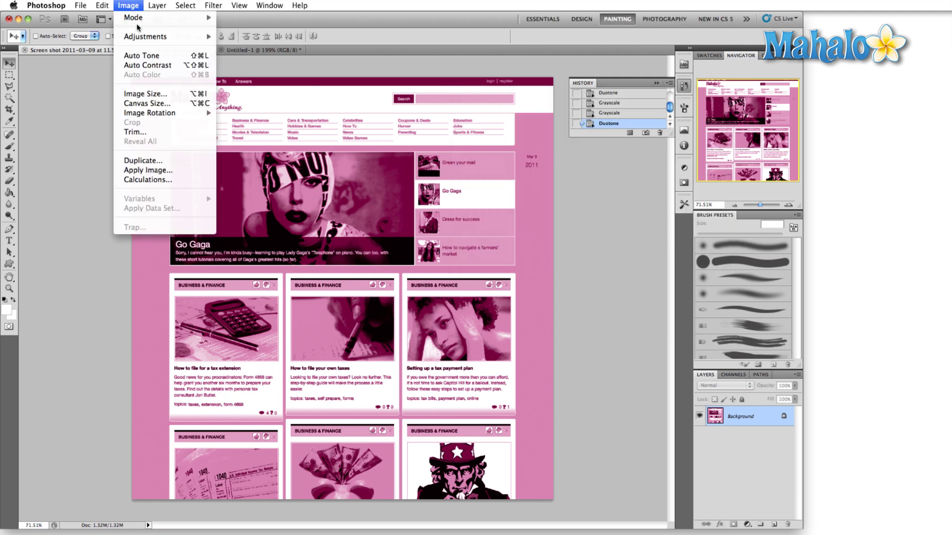
Step: Reopen the Duotone options and raise the white Ink 4 curve to 100% from 0%
mouse_move(139, 18)
click(239, 40)
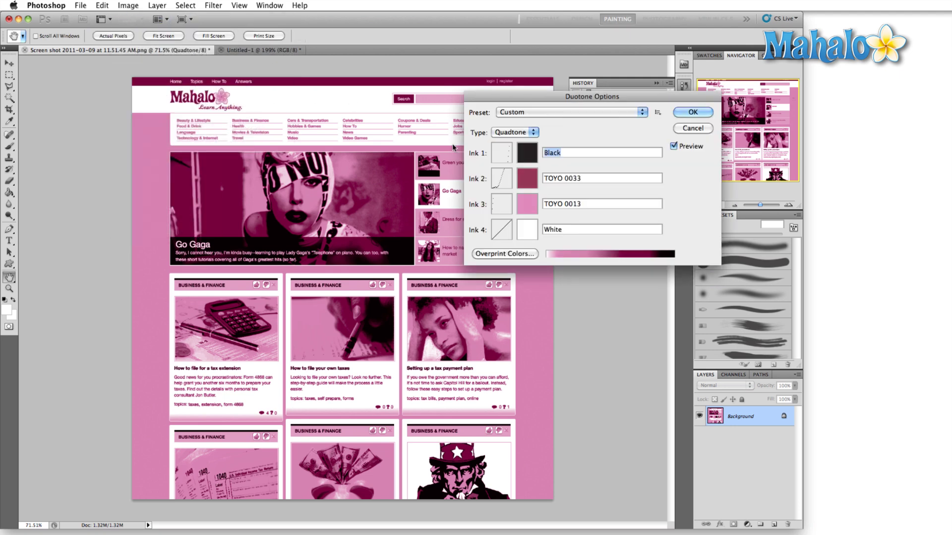
click(500, 227)
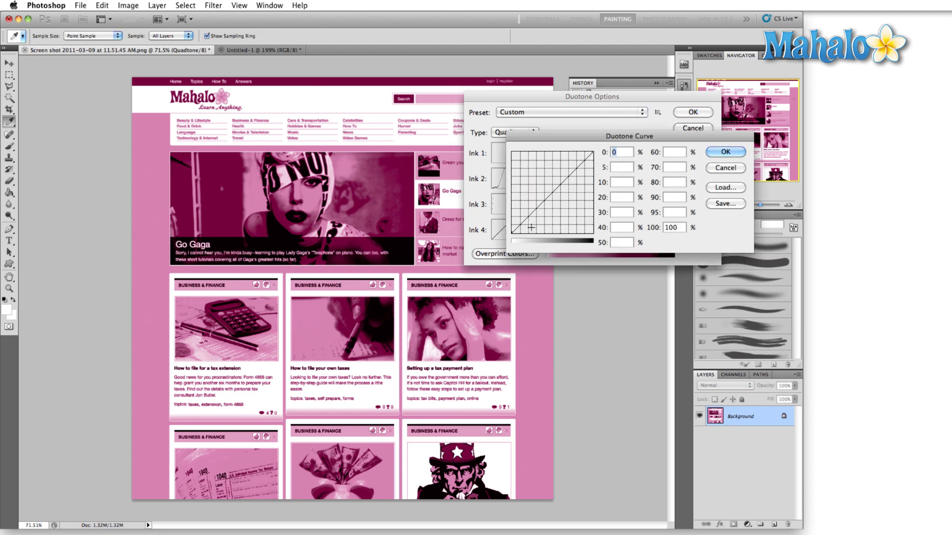
drag(512, 233, 511, 151)
mouse_move(511, 152)
mouse_down()
mouse_move(519, 174)
mouse_move(526, 153)
mouse_move(514, 151)
mouse_up()
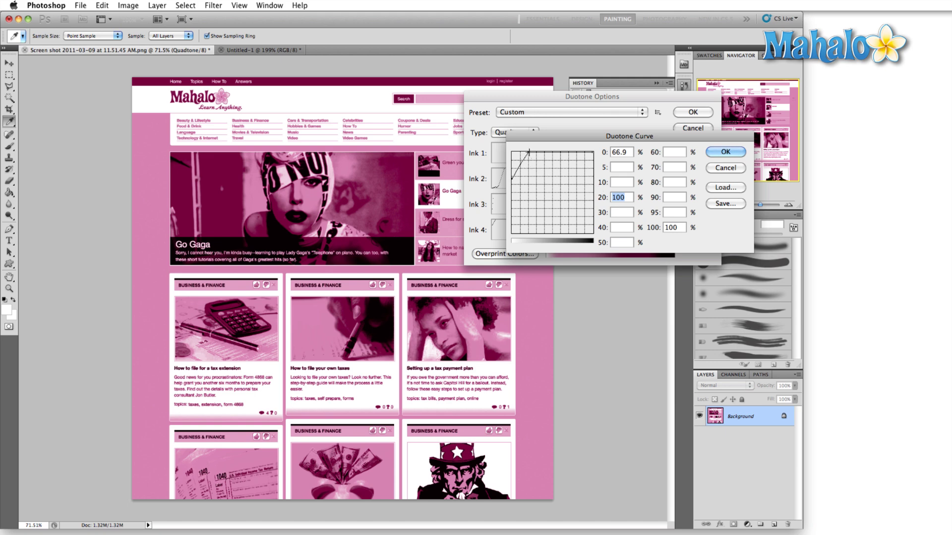
key(BackSpace)
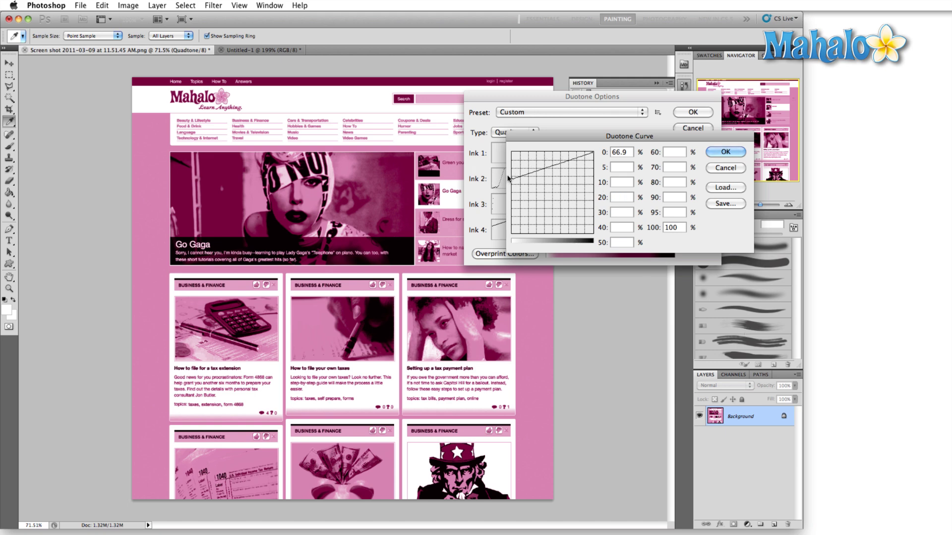
drag(511, 178, 506, 145)
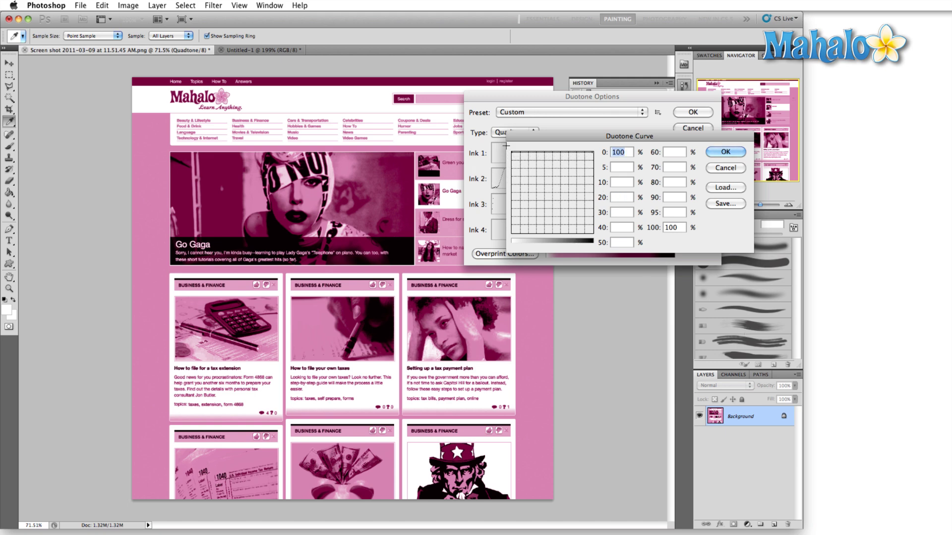
click(734, 154)
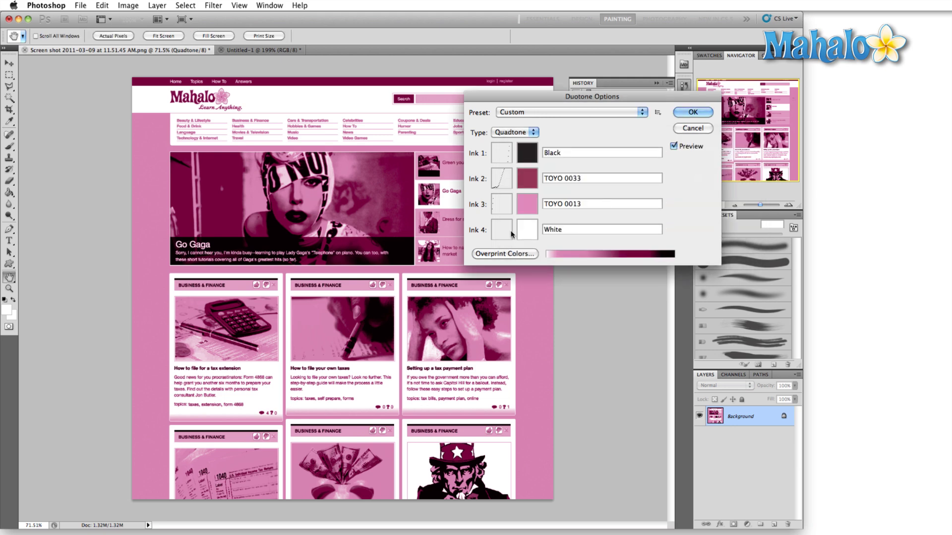
Step: Set the pink TOYO 0013 ink's 10% curve point to 72.5 and confirm the quadtone
click(497, 204)
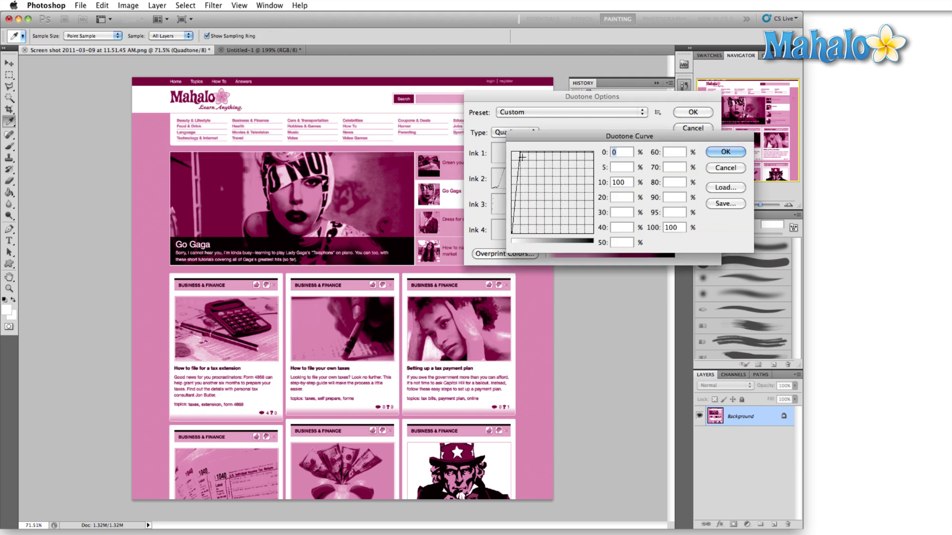
drag(522, 168, 523, 176)
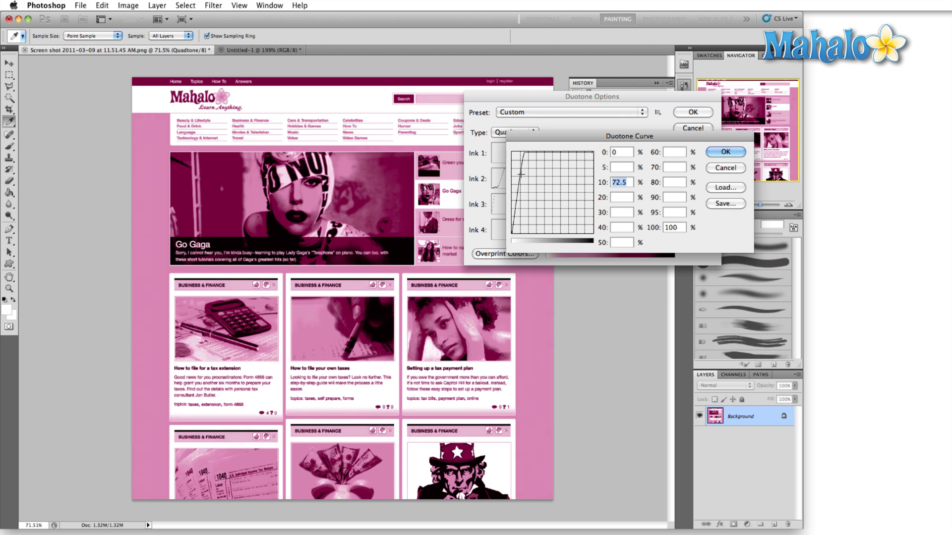
click(724, 152)
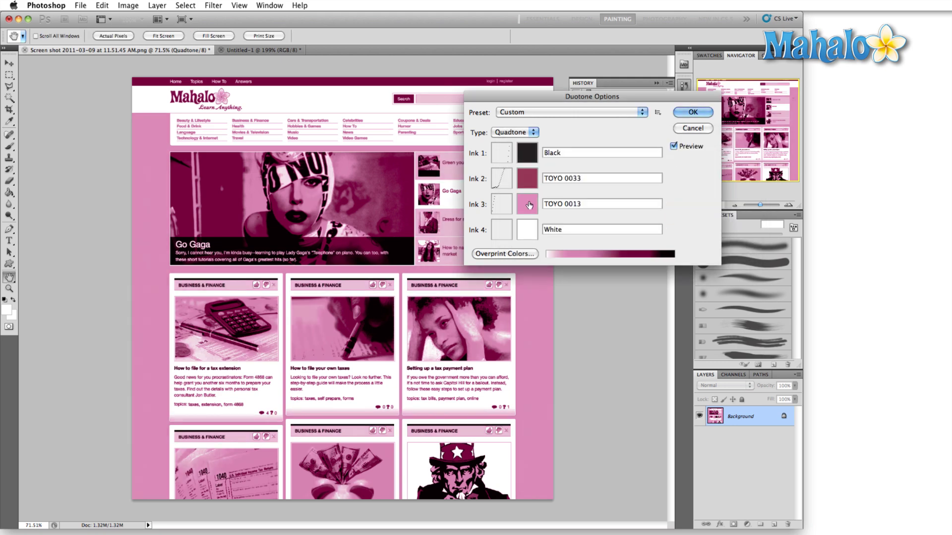
key(Return)
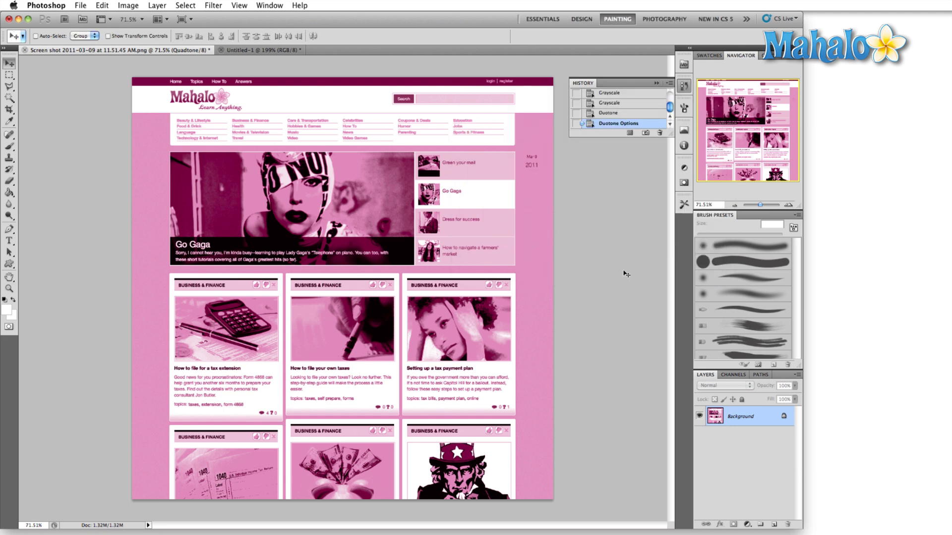
scroll(485, 274, down, 1)
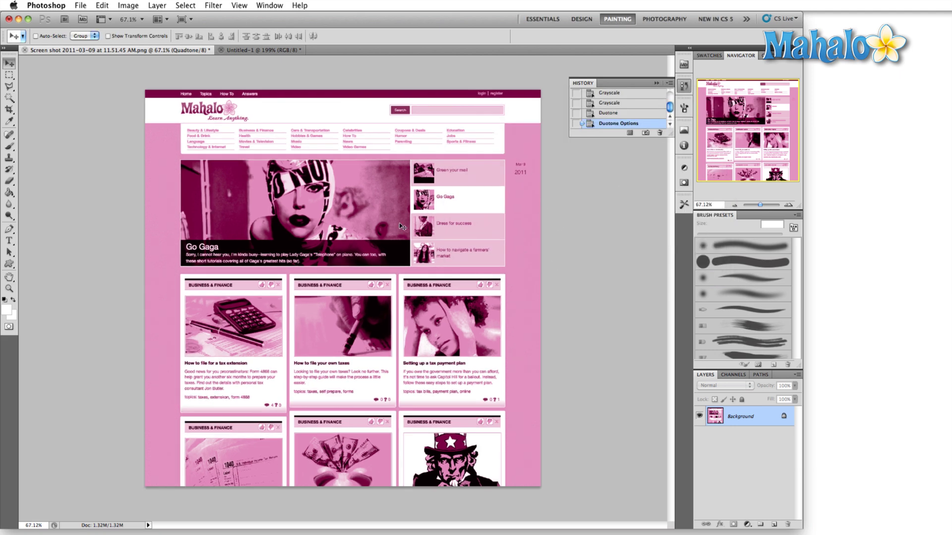